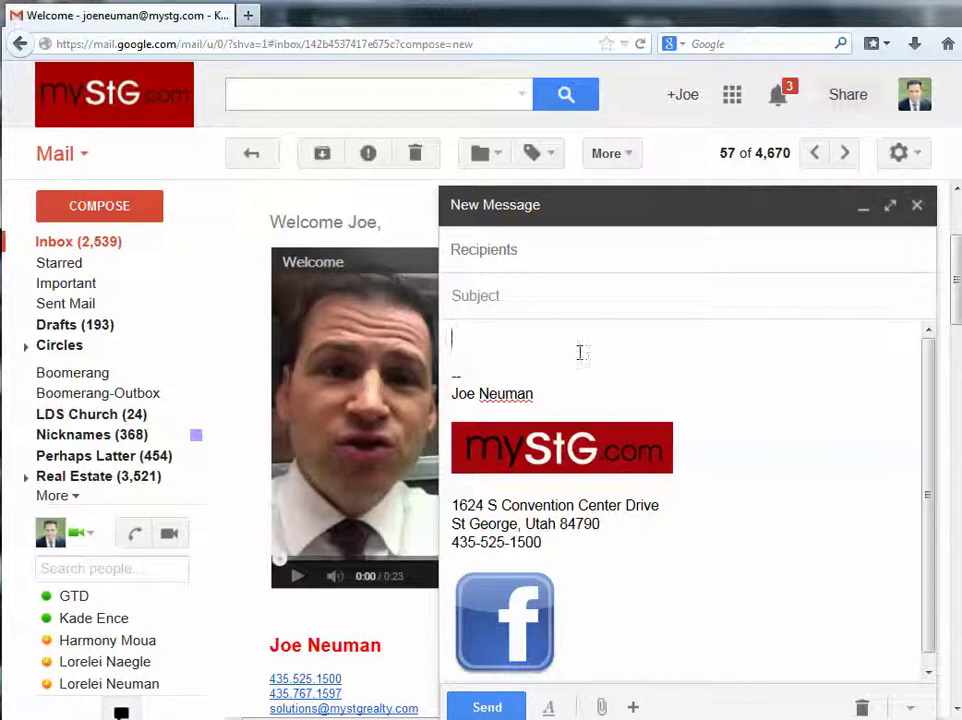
# Discard the empty new message and follow the welcome email's video link.
pyautogui.click(917, 205)
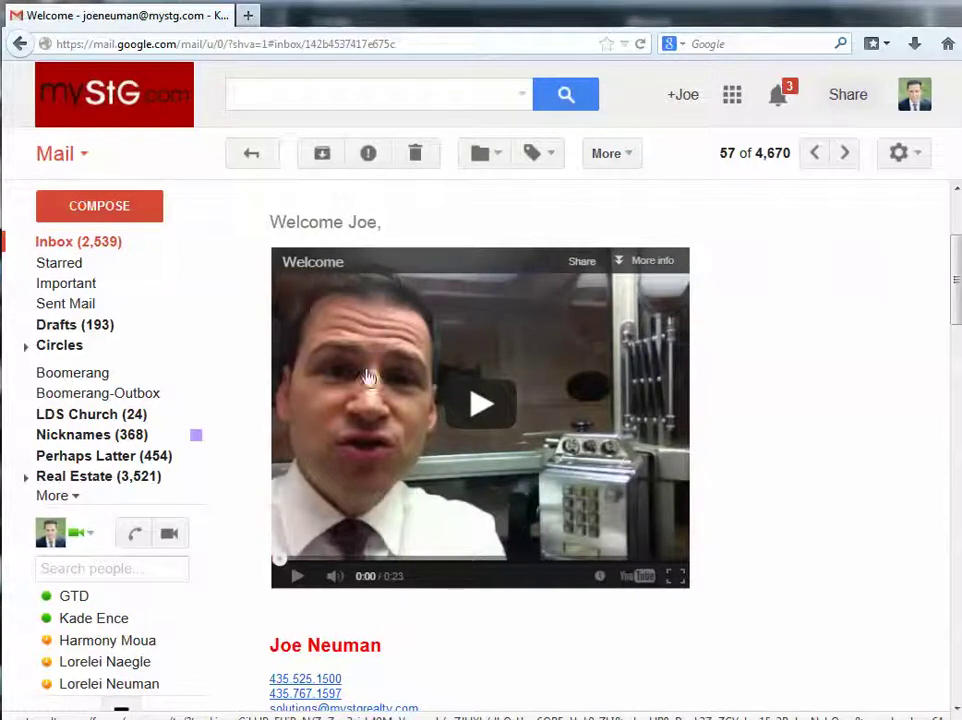
pyautogui.click(475, 403)
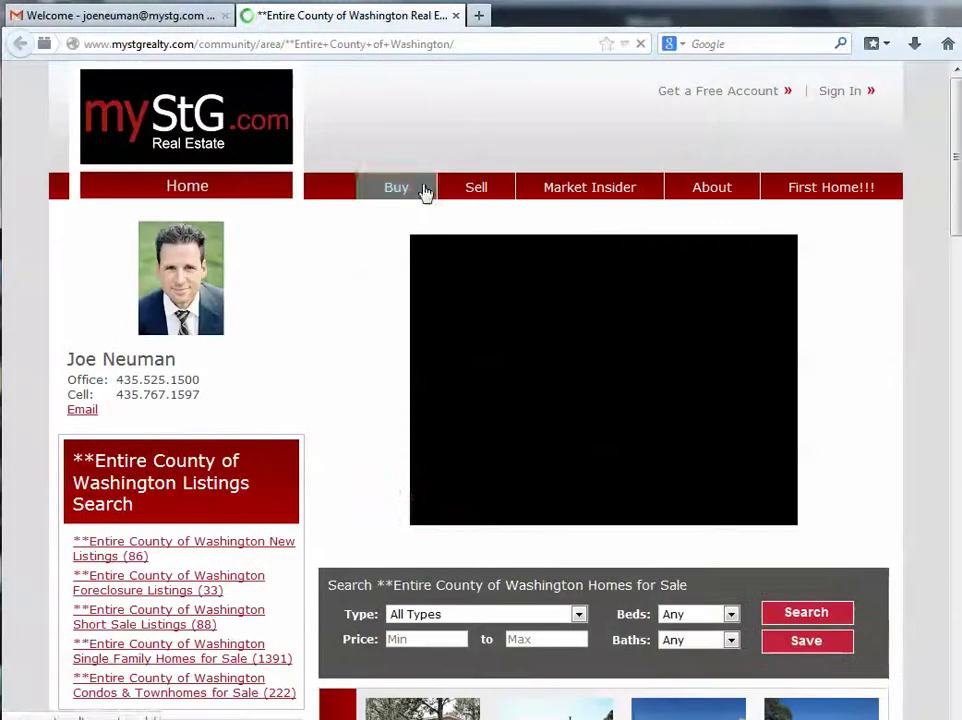
pyautogui.click(437, 514)
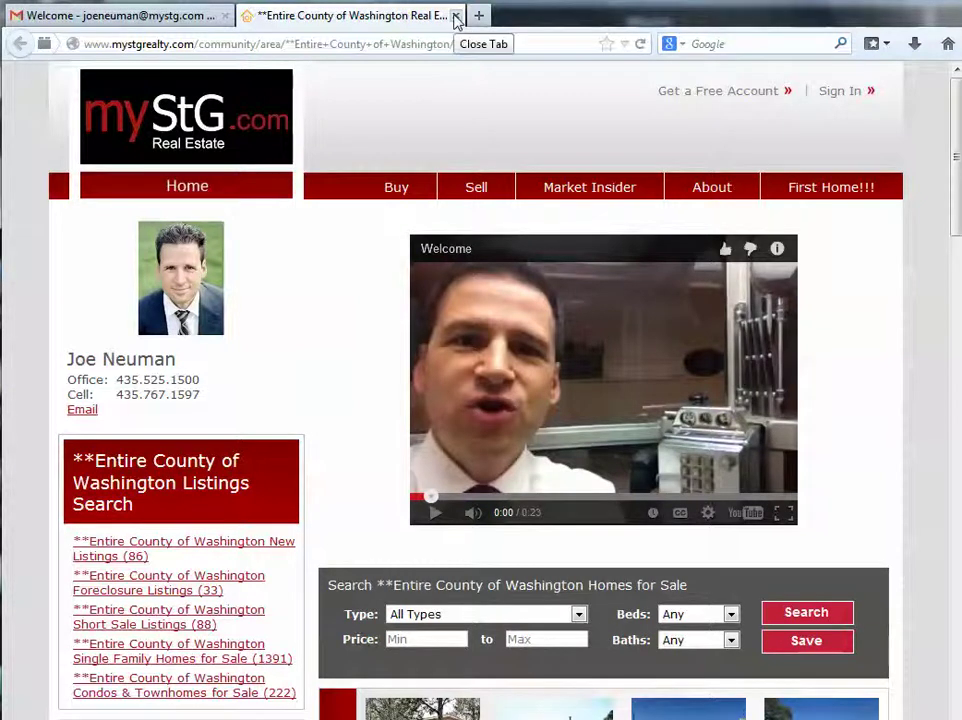
pyautogui.click(455, 16)
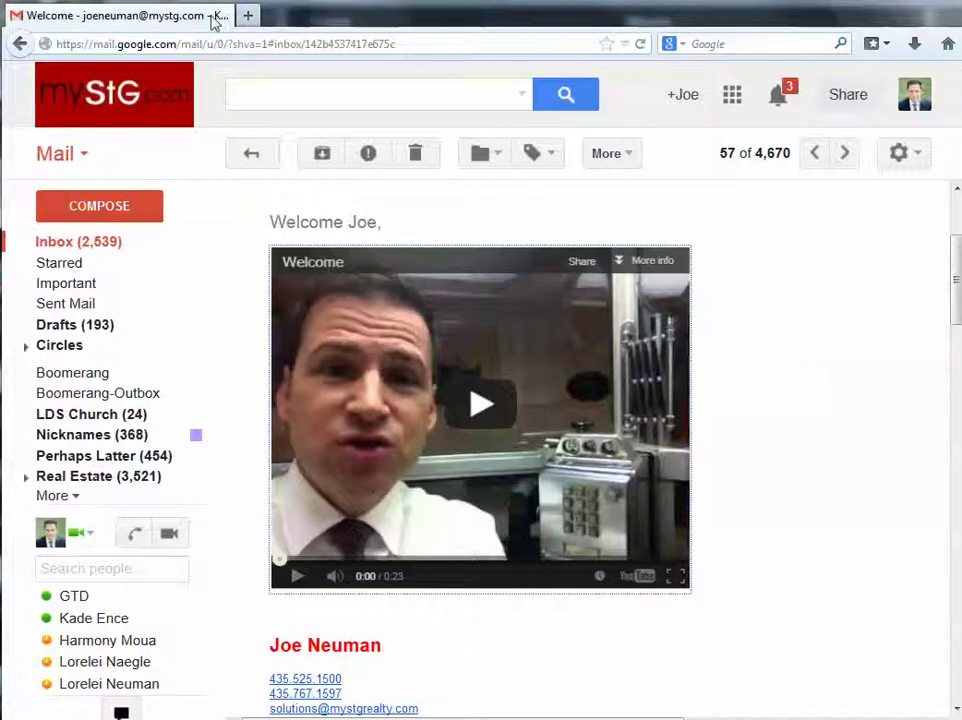
# Start a blank new email with the cursor in its body, and open a new browser tab.
pyautogui.click(123, 210)
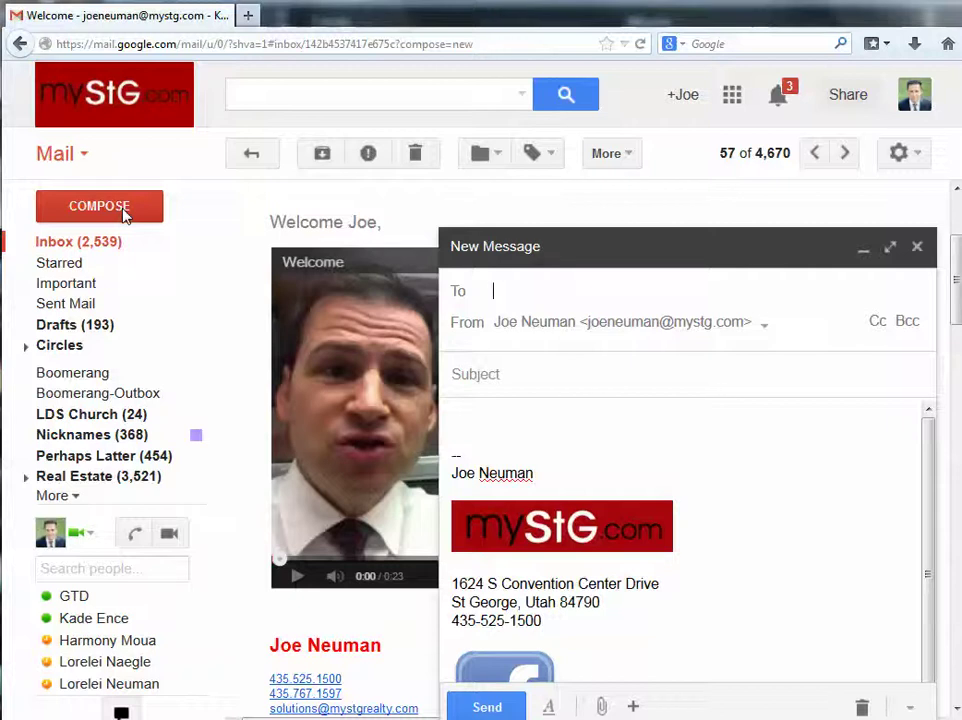
pyautogui.click(466, 413)
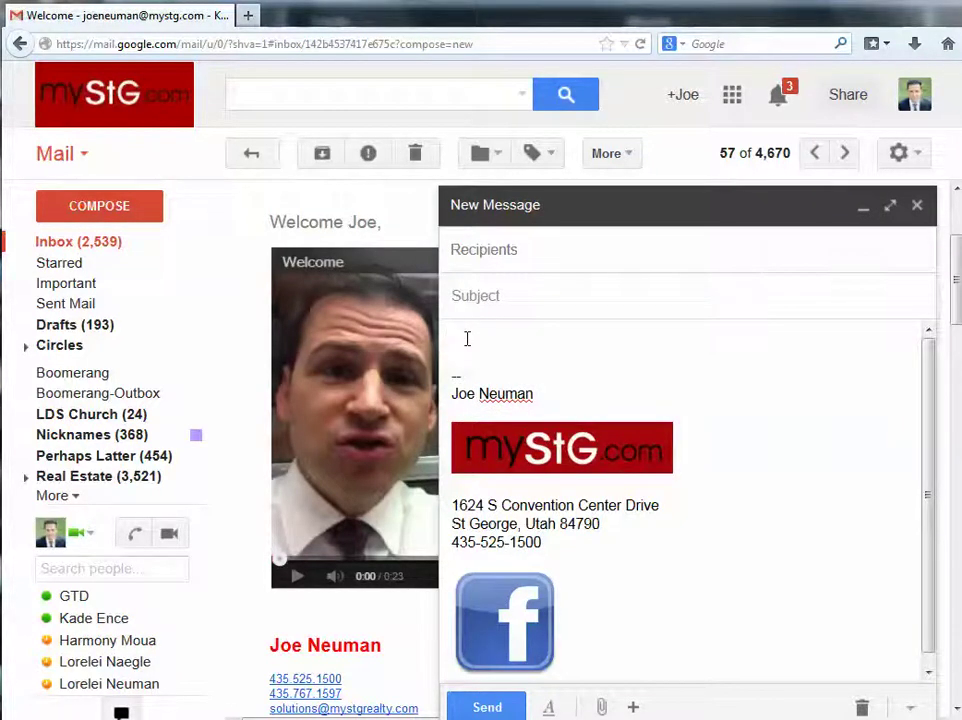
pyautogui.moveTo(628, 709)
pyautogui.click(248, 15)
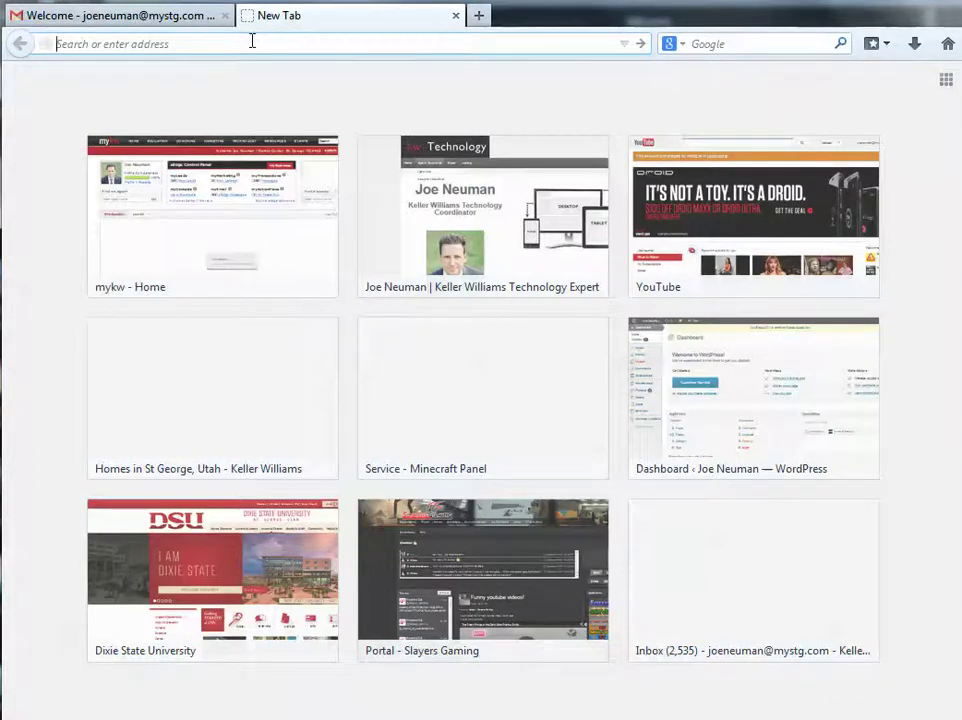
# Load youtube.com and go to the account's Video Manager list of uploads.
pyautogui.write('youtube.com')
pyautogui.press('Return')
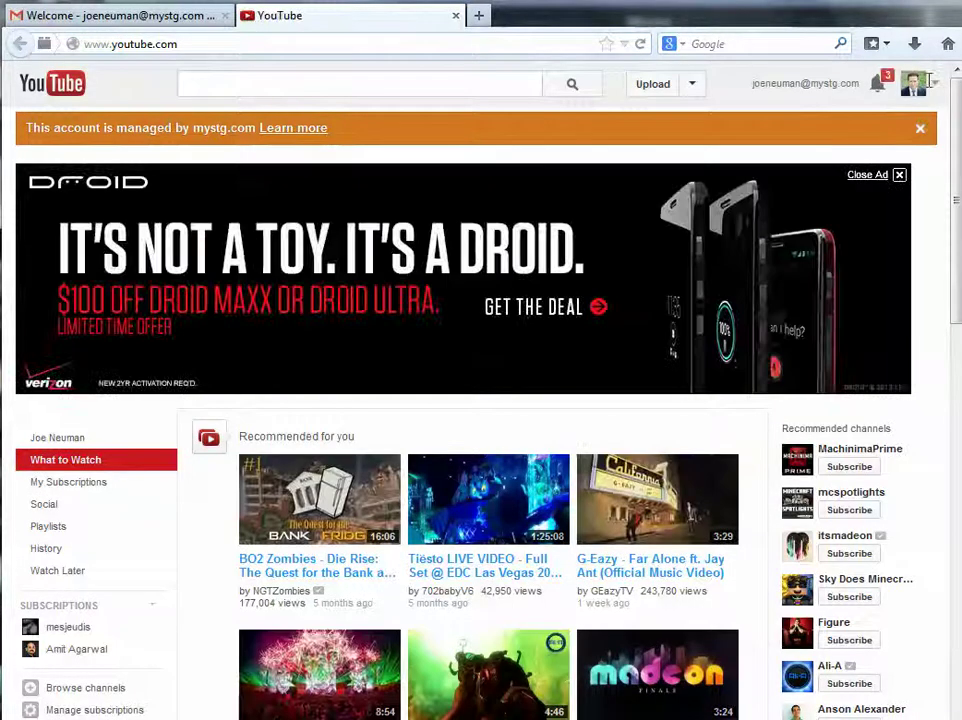
pyautogui.click(935, 88)
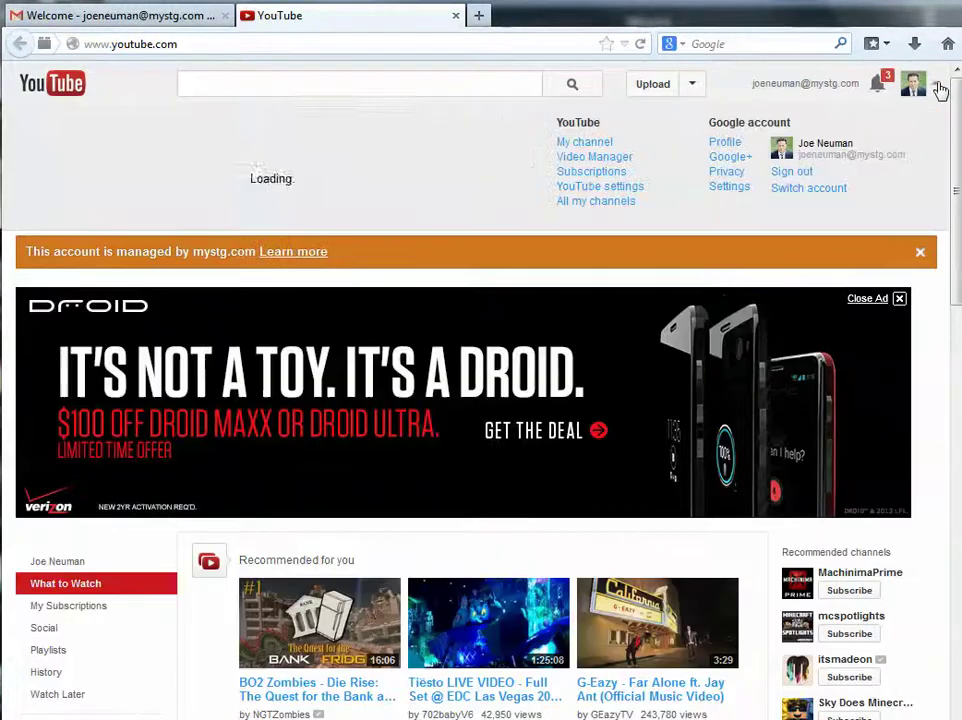
pyautogui.click(593, 162)
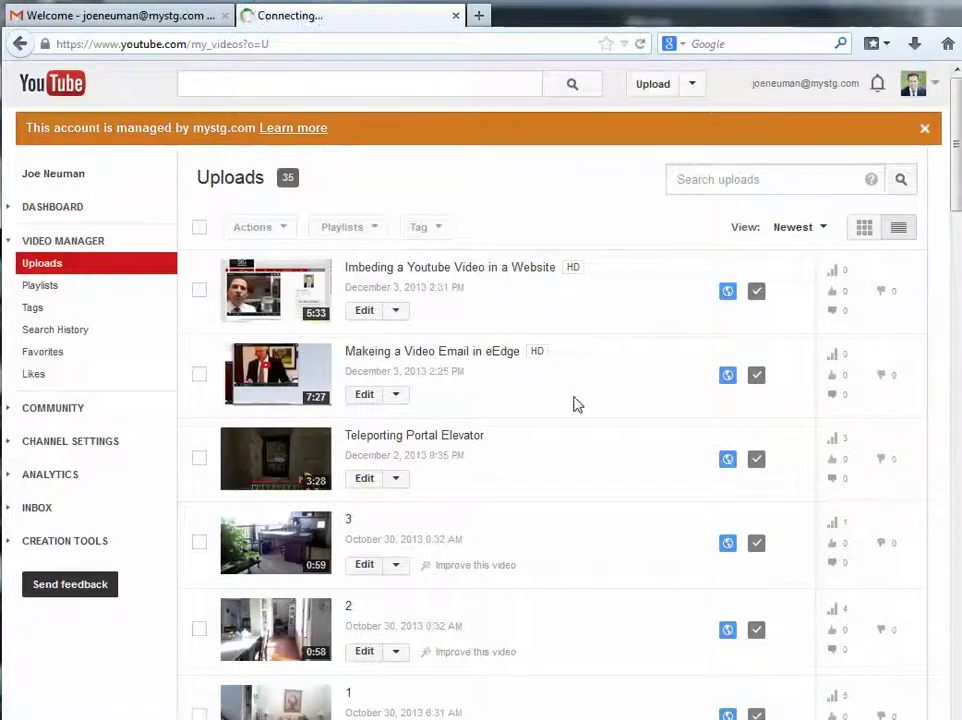
# Open the 10/10/2013 9:30:00 AM video, select its URL, and open a new tab.
pyautogui.scroll(-2, 573, 401)
pyautogui.scroll(-4, 573, 401)
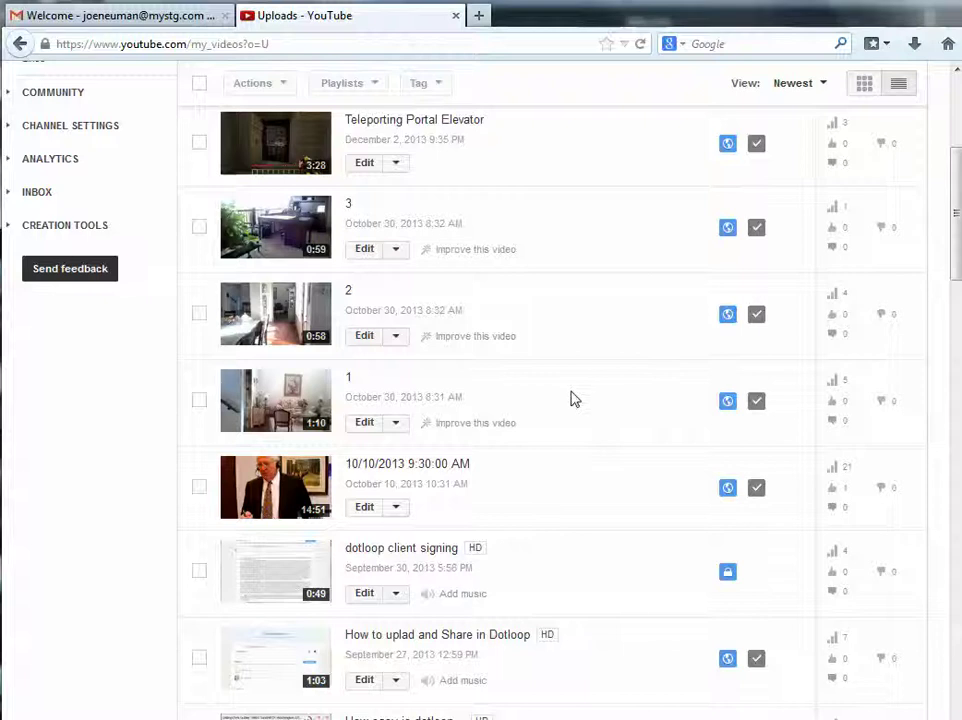
pyautogui.click(402, 473)
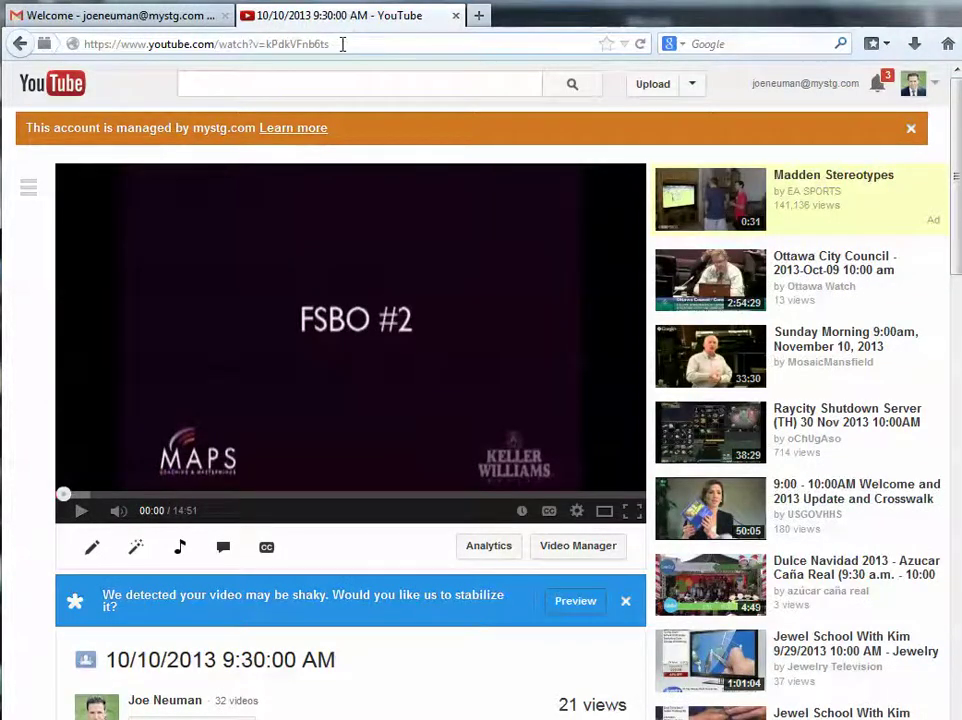
pyautogui.click(342, 44)
pyautogui.hotkey('ctrl', 'c')
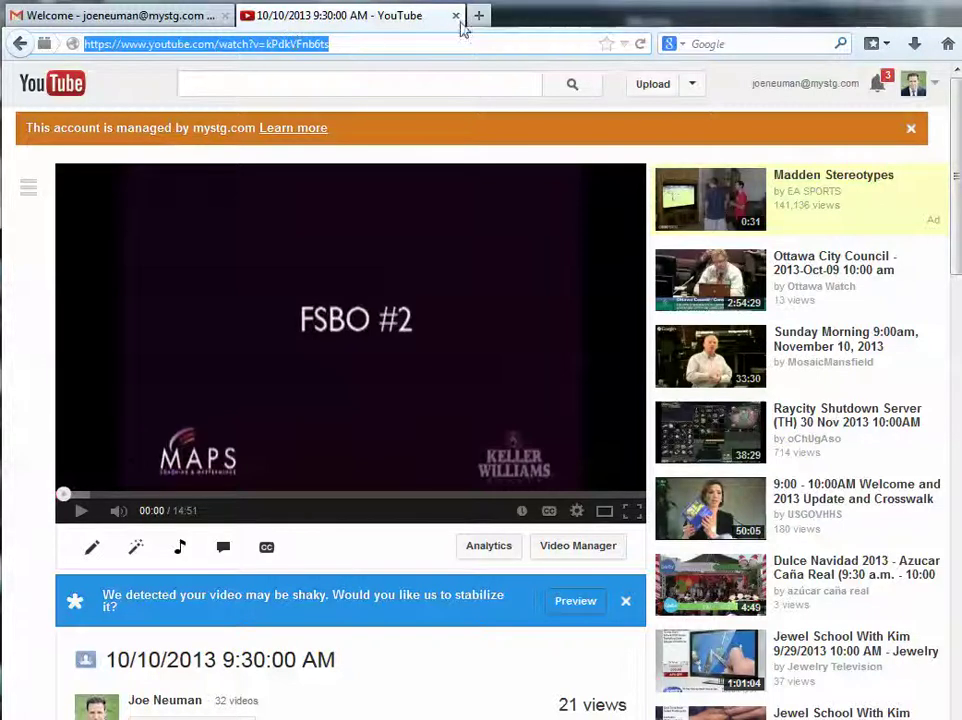
pyautogui.click(479, 15)
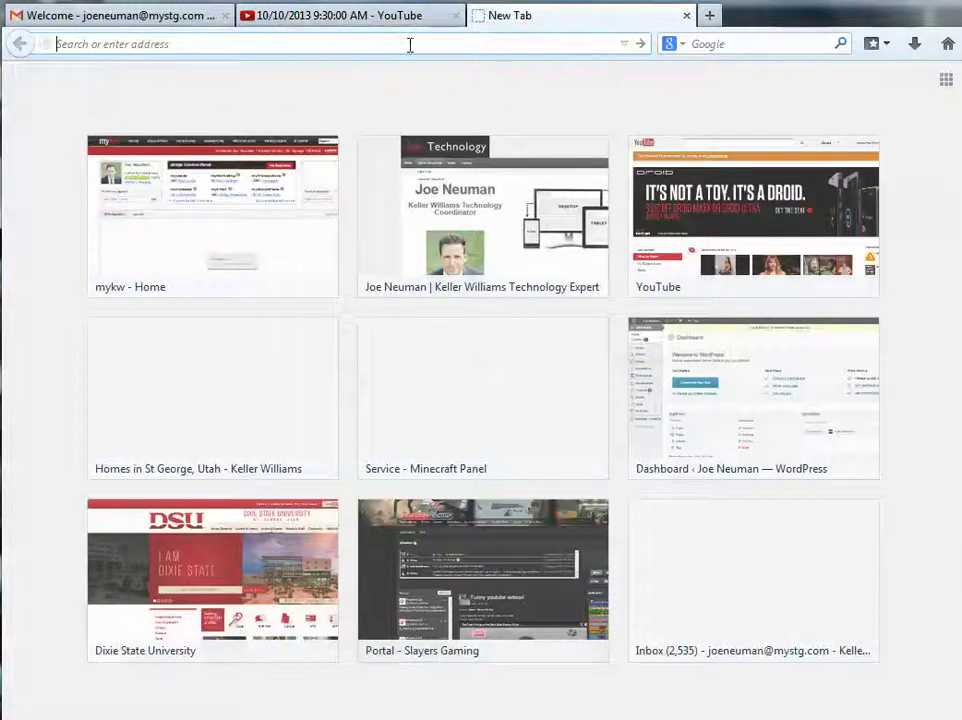
# Load the tools4noobs YouTube XHTML embed code generator page.
pyautogui.write('too')
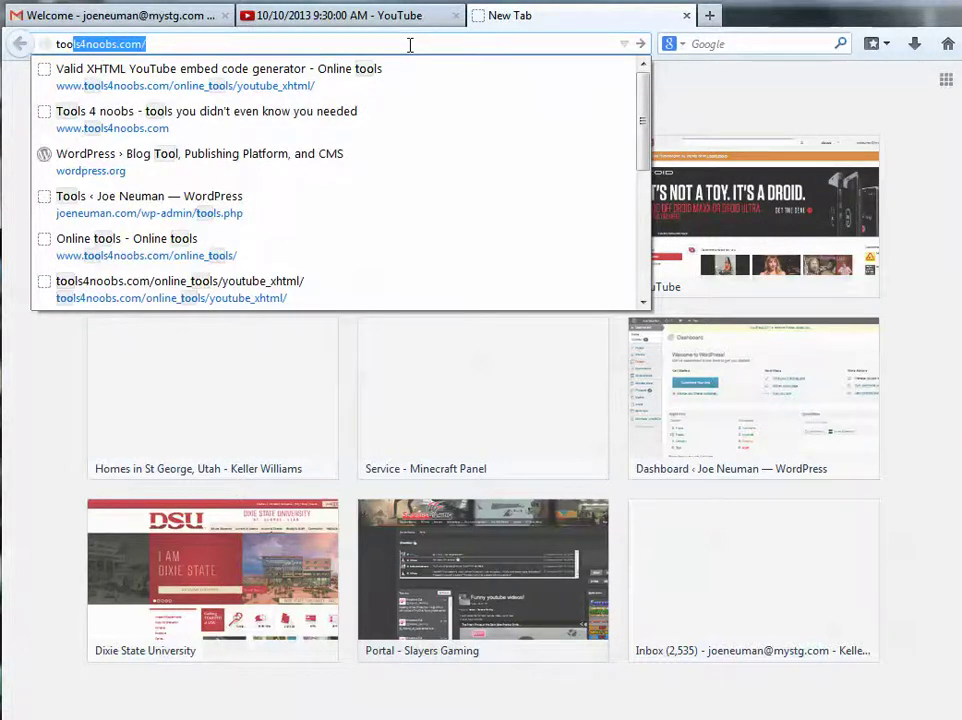
pyautogui.press('Down')
pyautogui.press('Return')
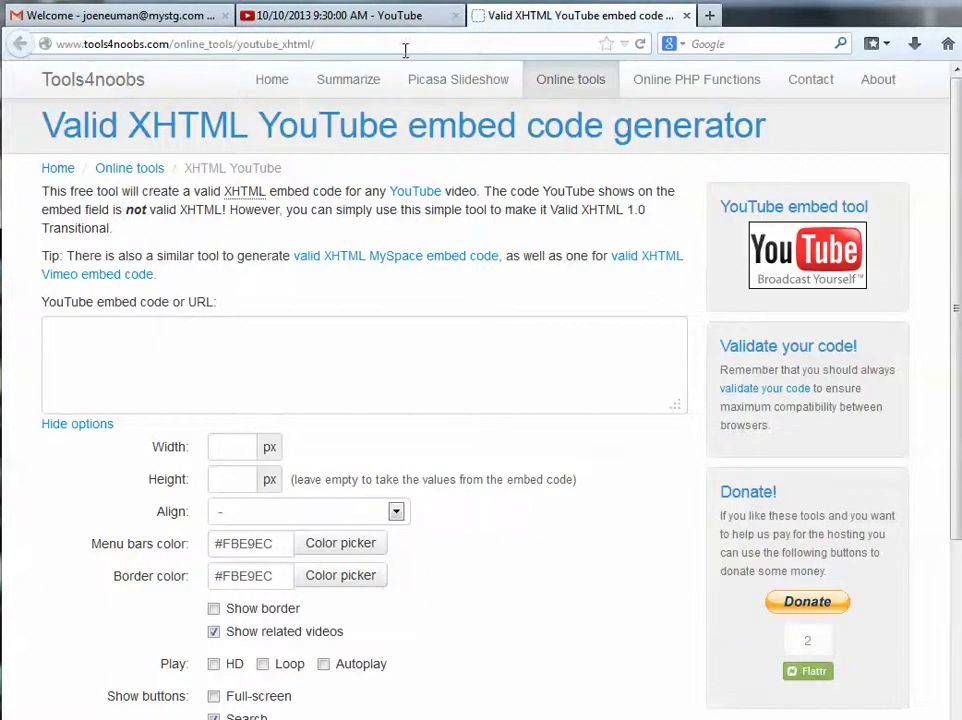
pyautogui.click(330, 15)
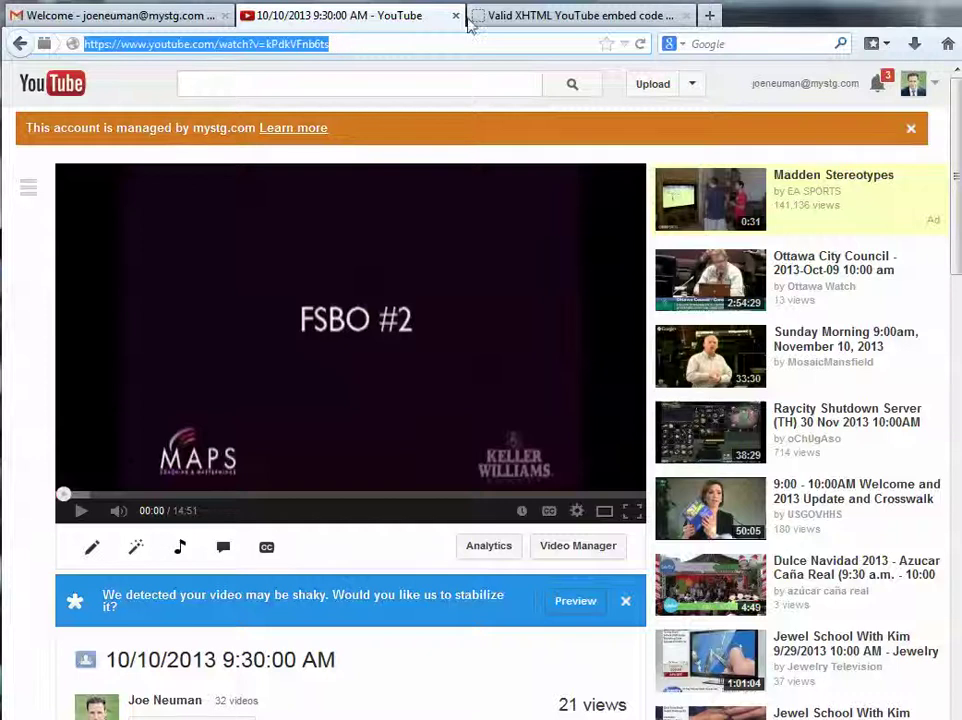
pyautogui.click(533, 18)
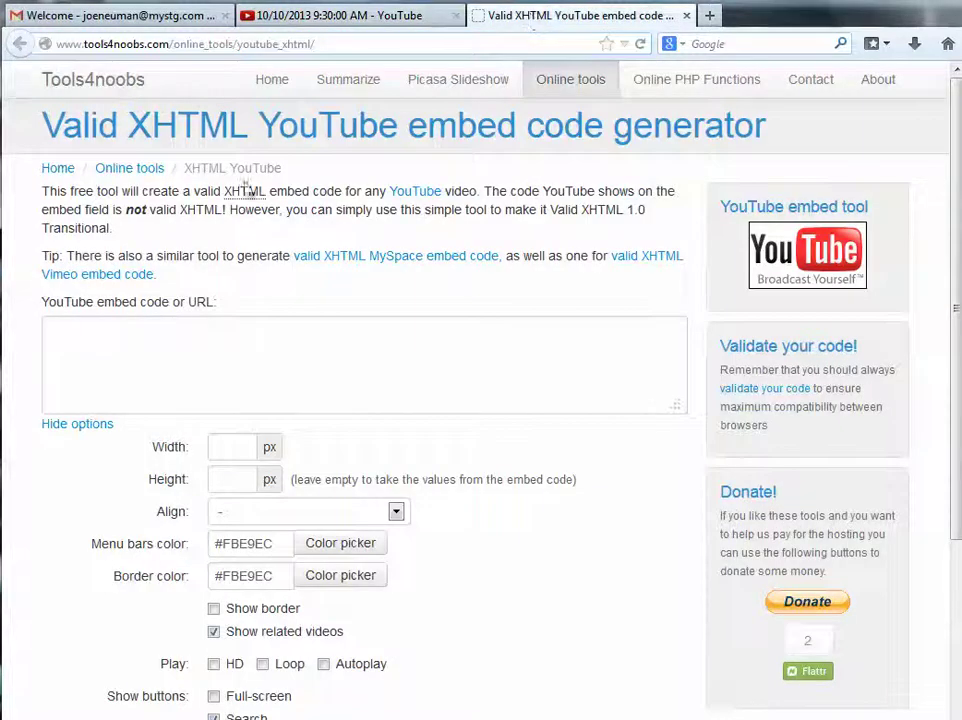
# Paste the video's URL and generate its valid XHTML embed code and preview player.
pyautogui.click(170, 346)
pyautogui.hotkey('ctrl', 'v')
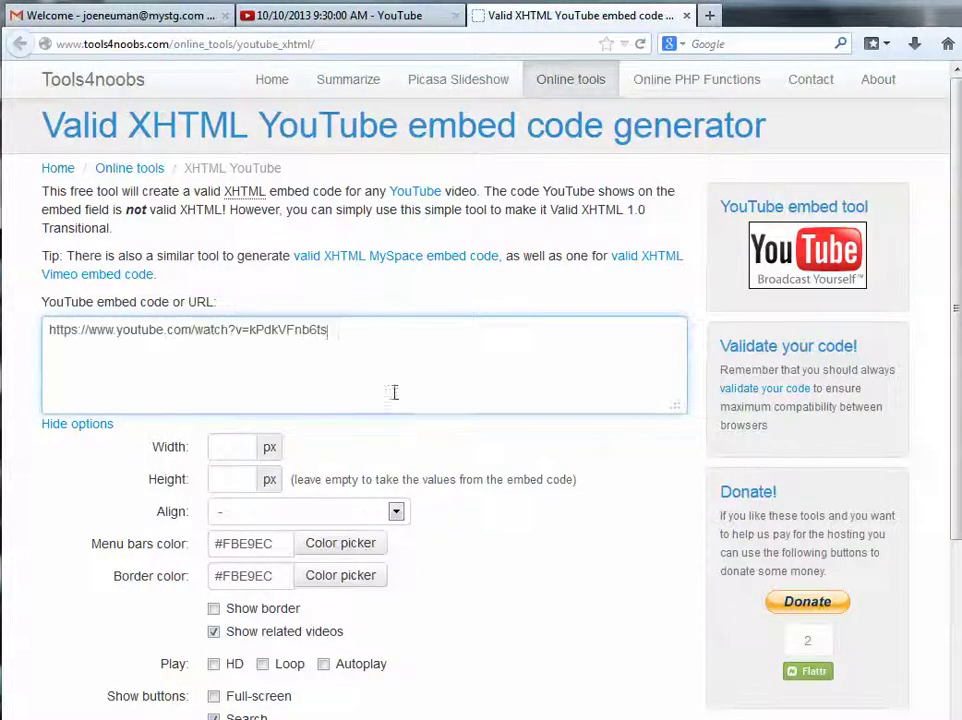
pyautogui.scroll(-2, 455, 409)
pyautogui.scroll(-2, 455, 409)
pyautogui.click(365, 610)
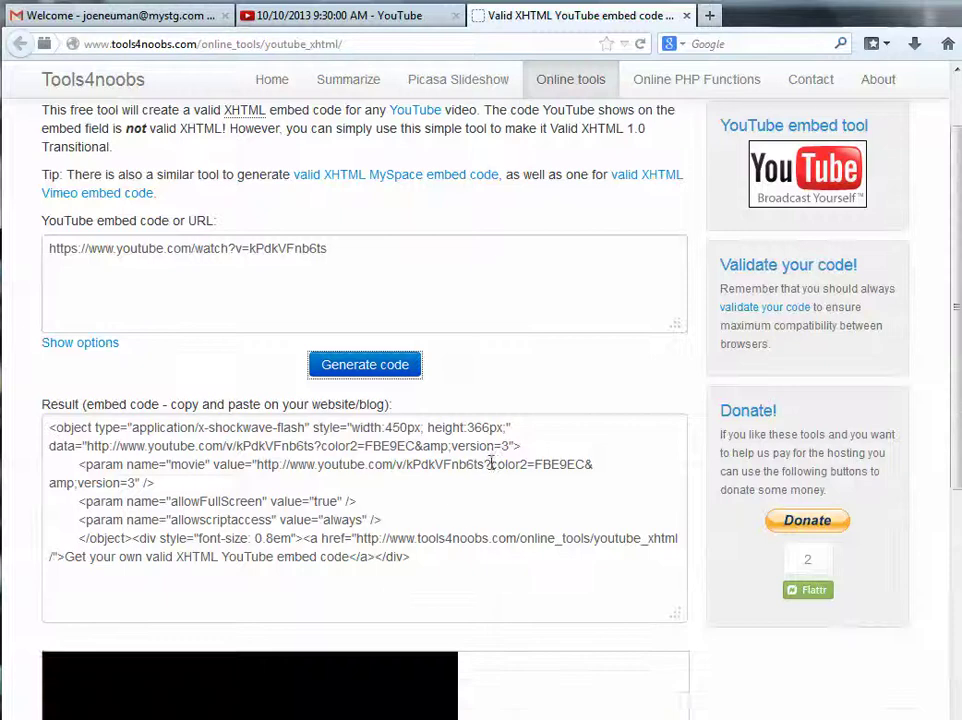
pyautogui.scroll(-5, 491, 468)
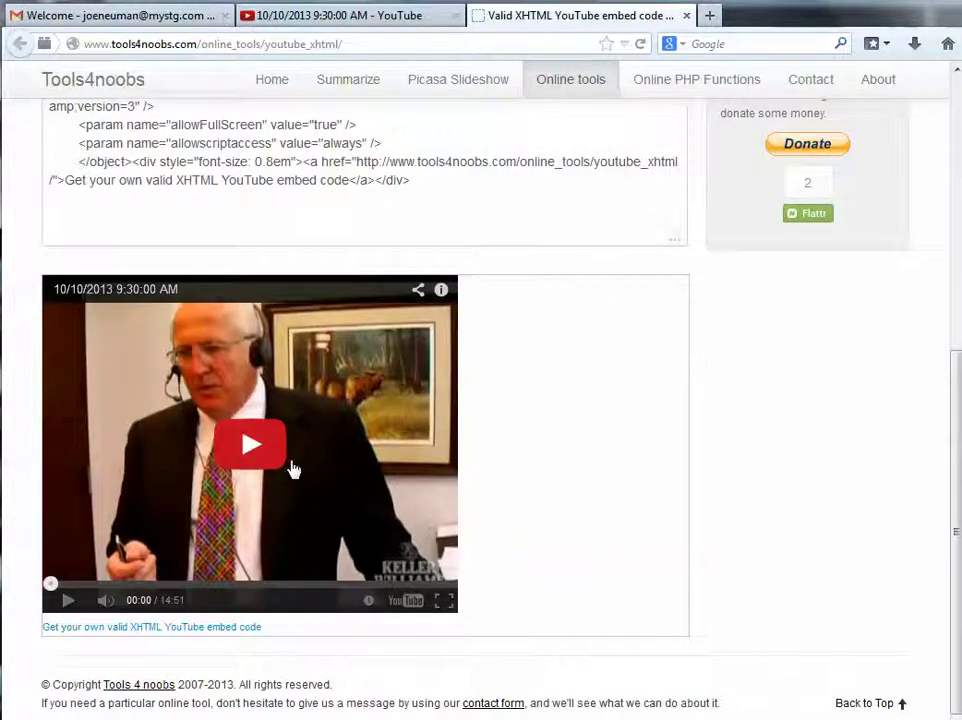
pyautogui.press('super')
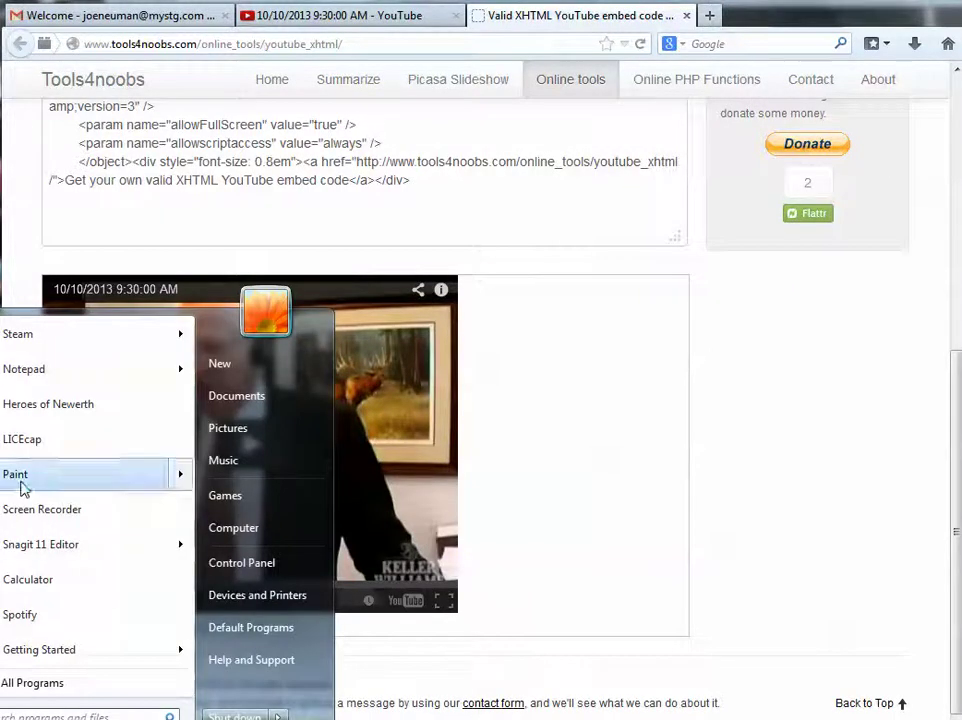
# Paste the page screenshot into Paint and crop it to the 450 × 367 px video player.
pyautogui.click(23, 478)
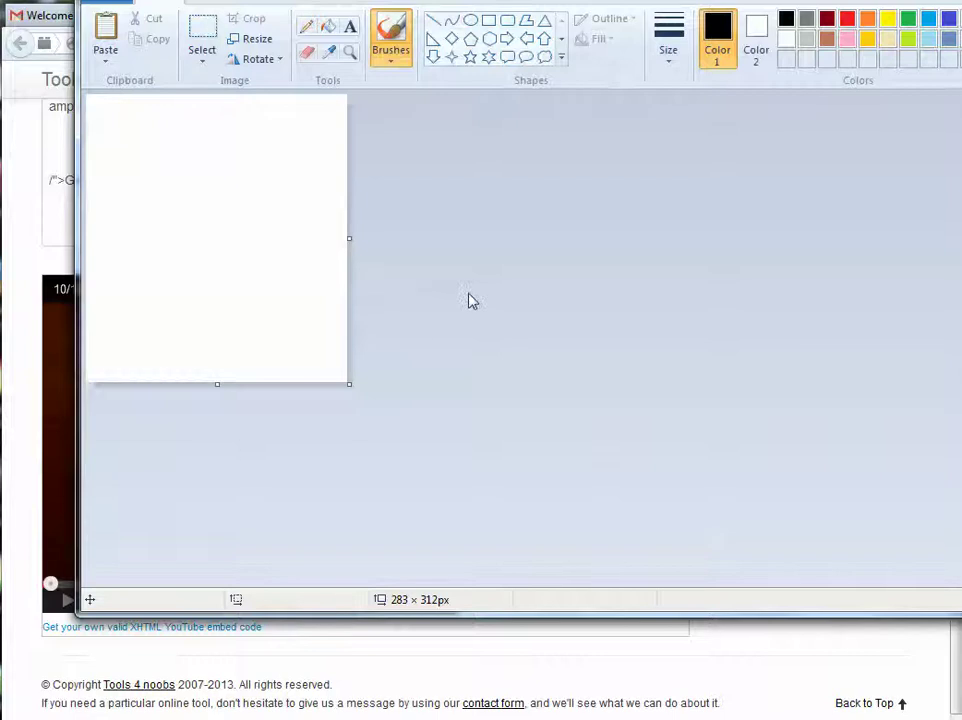
pyautogui.hotkey('ctrl', 'v')
pyautogui.scroll(-5, 550, 316)
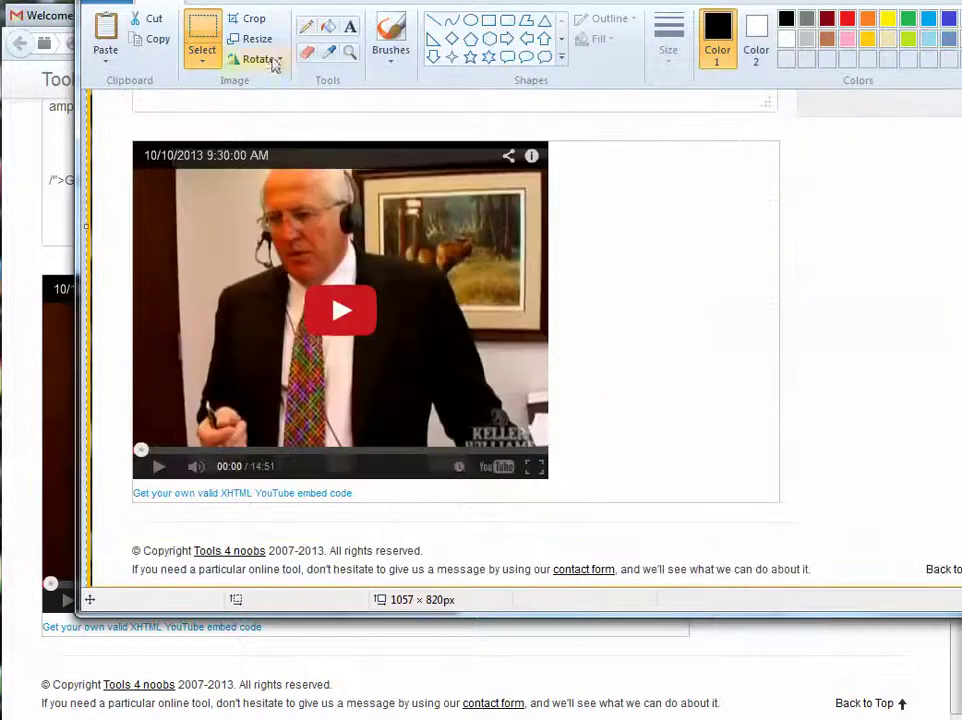
pyautogui.click(203, 32)
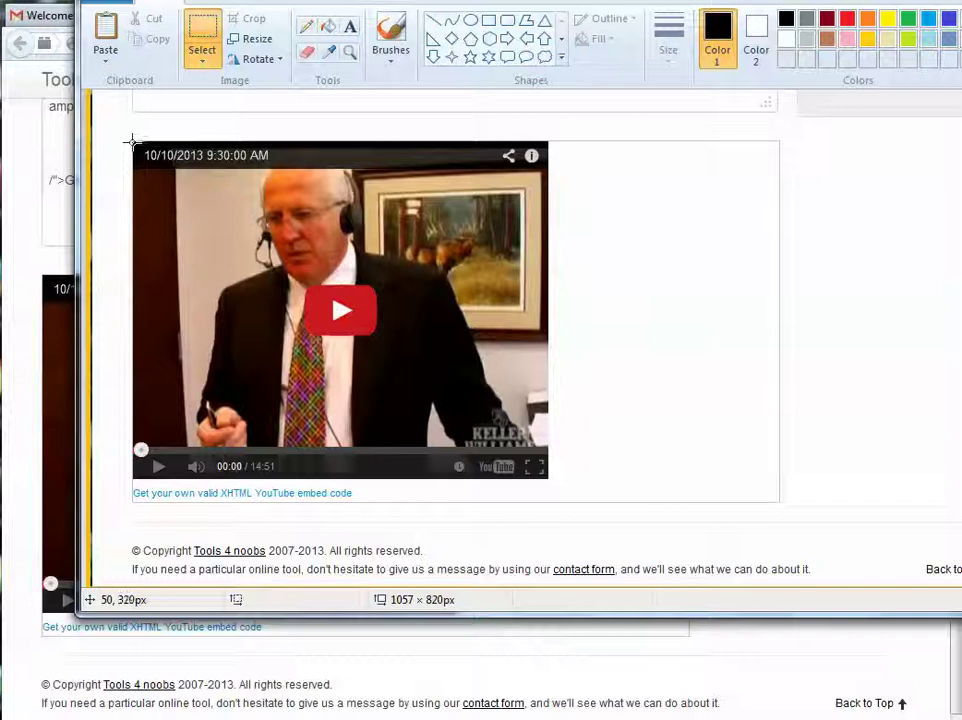
pyautogui.moveTo(133, 140)
pyautogui.mouseDown()
pyautogui.moveTo(162, 153)
pyautogui.moveTo(467, 445)
pyautogui.moveTo(558, 448)
pyautogui.moveTo(551, 473)
pyautogui.mouseUp()
pyautogui.click(246, 22)
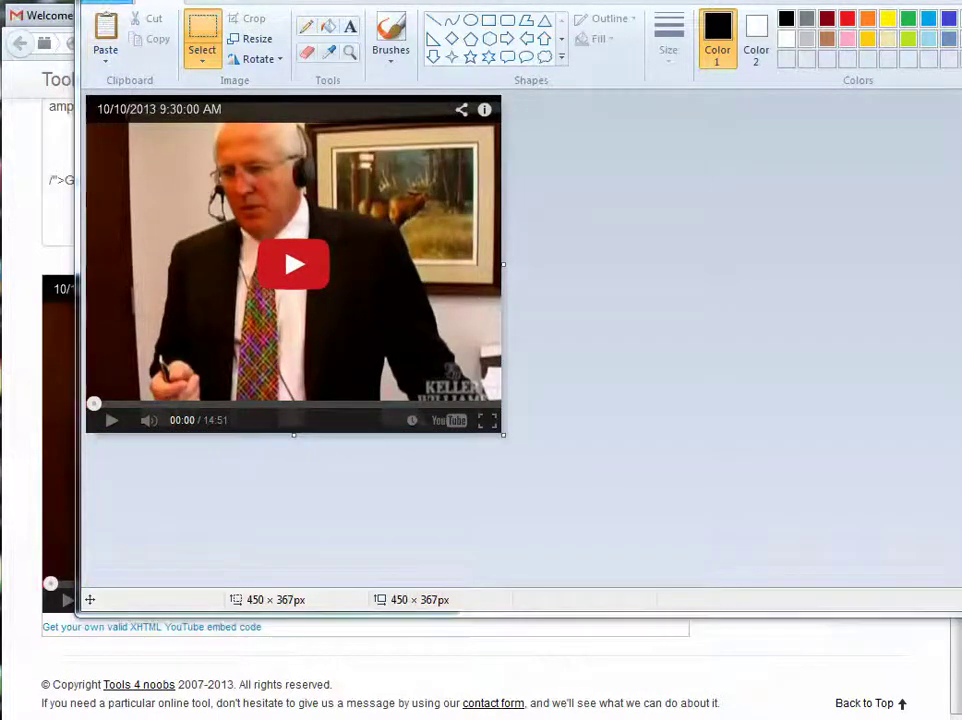
pyautogui.click(107, 2)
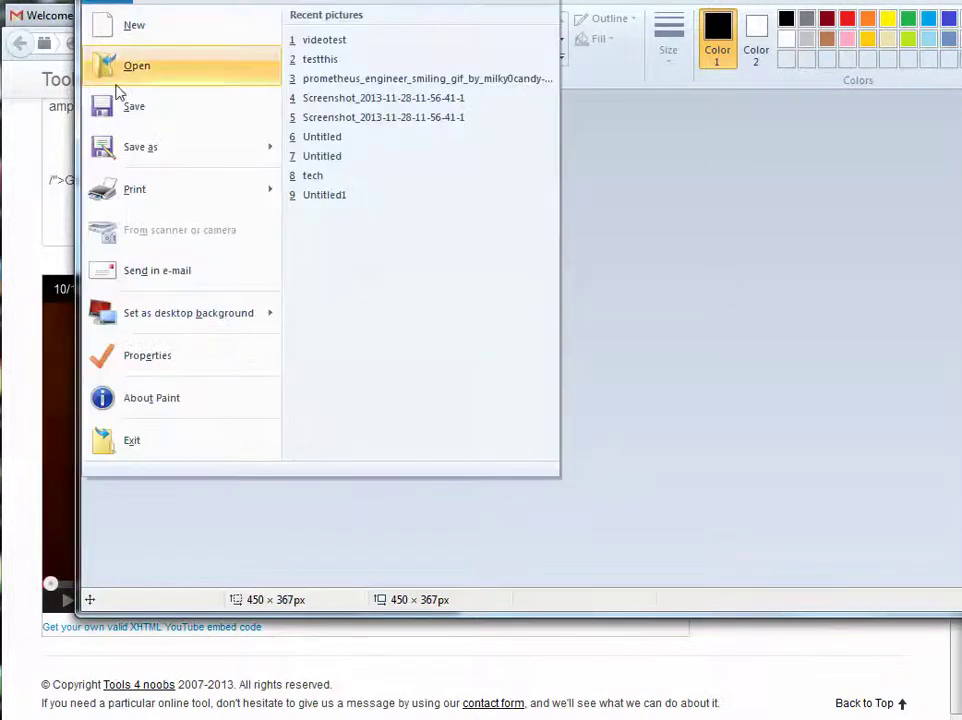
# Save the cropped image as JPEG picture '1111' in Pictures and return to the browser.
pyautogui.moveTo(140, 147)
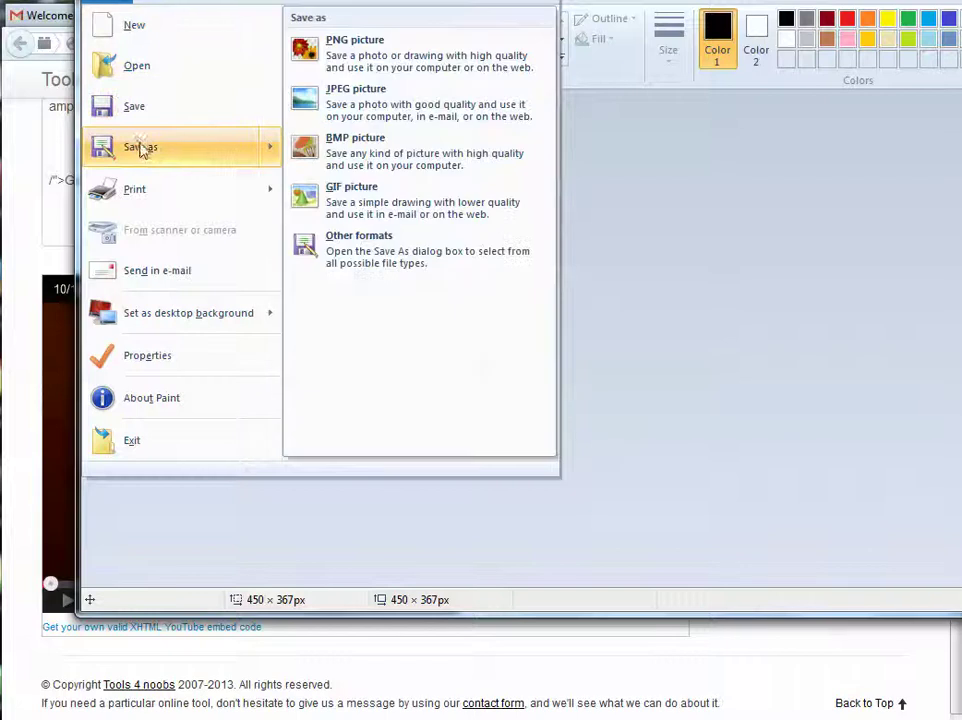
pyautogui.click(359, 104)
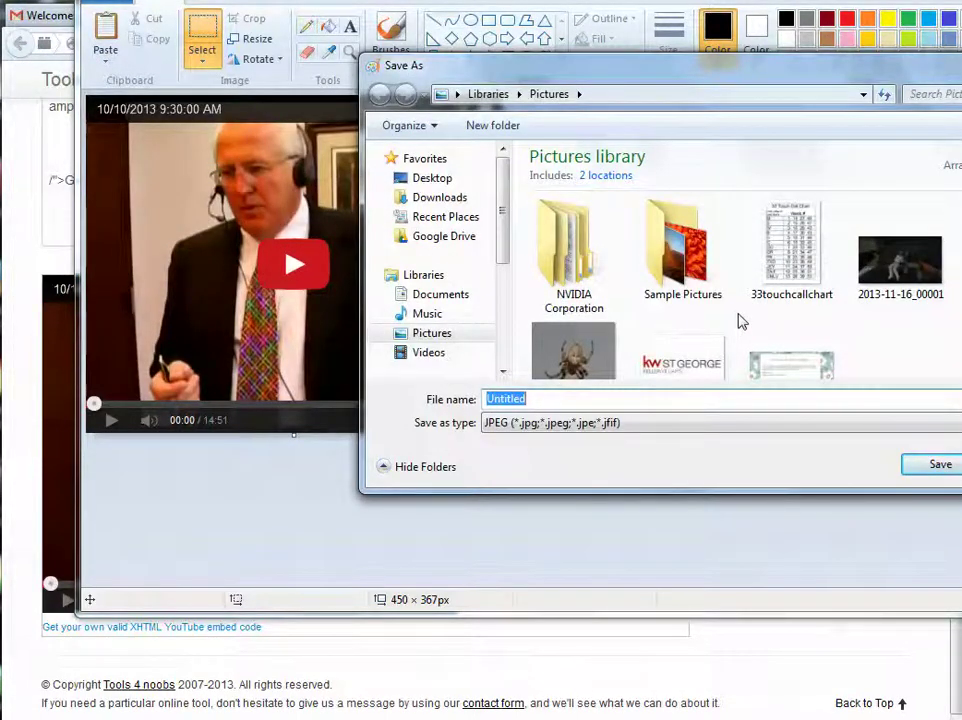
pyautogui.write('1111')
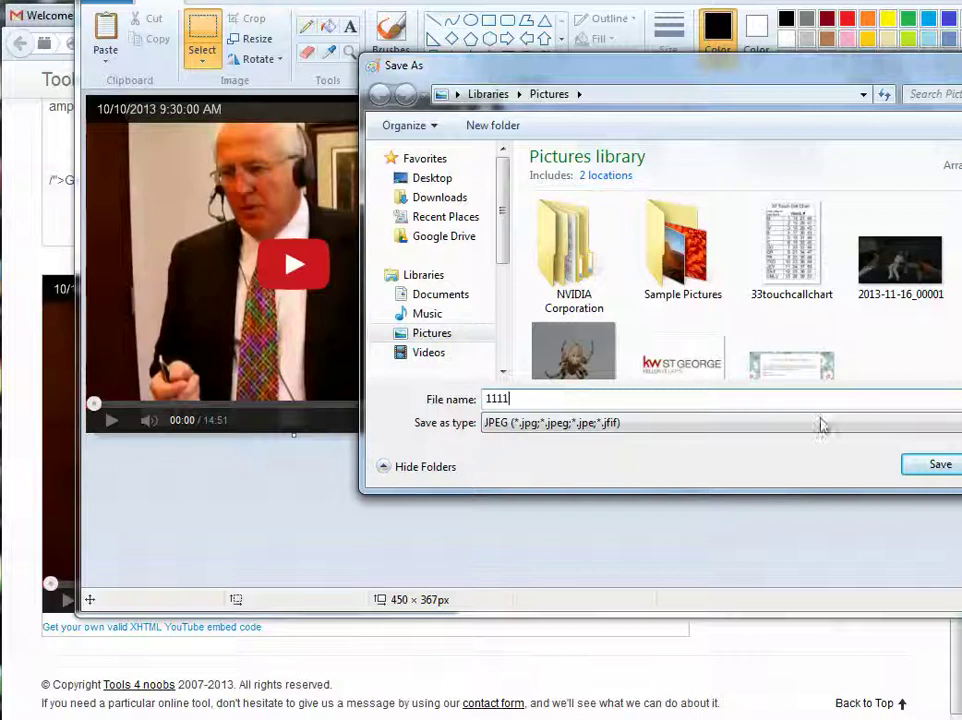
pyautogui.click(936, 463)
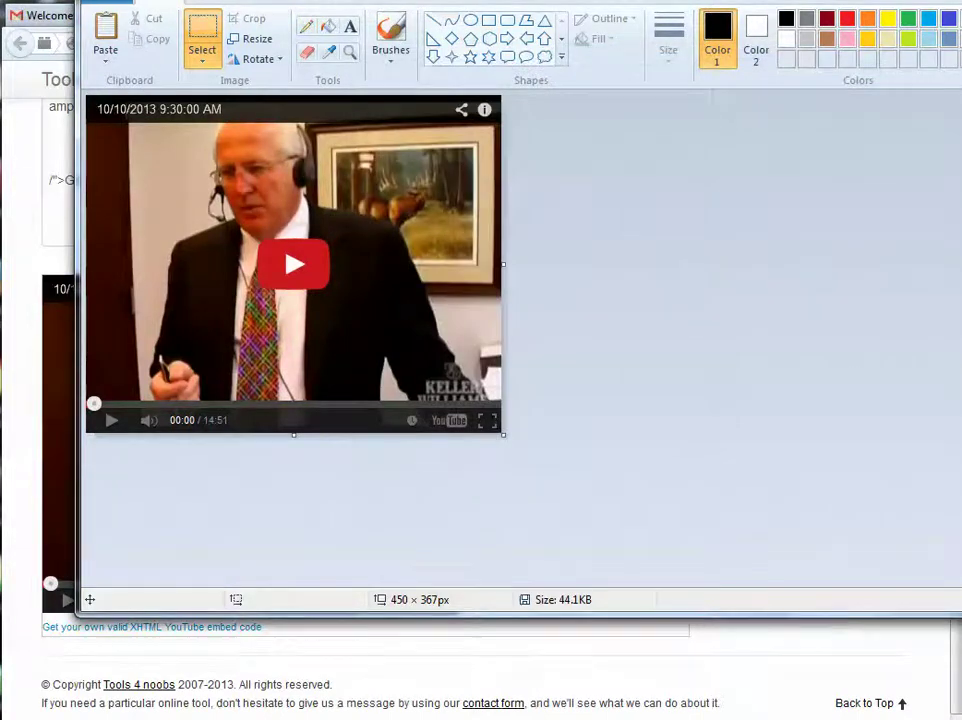
pyautogui.press('super+Down')
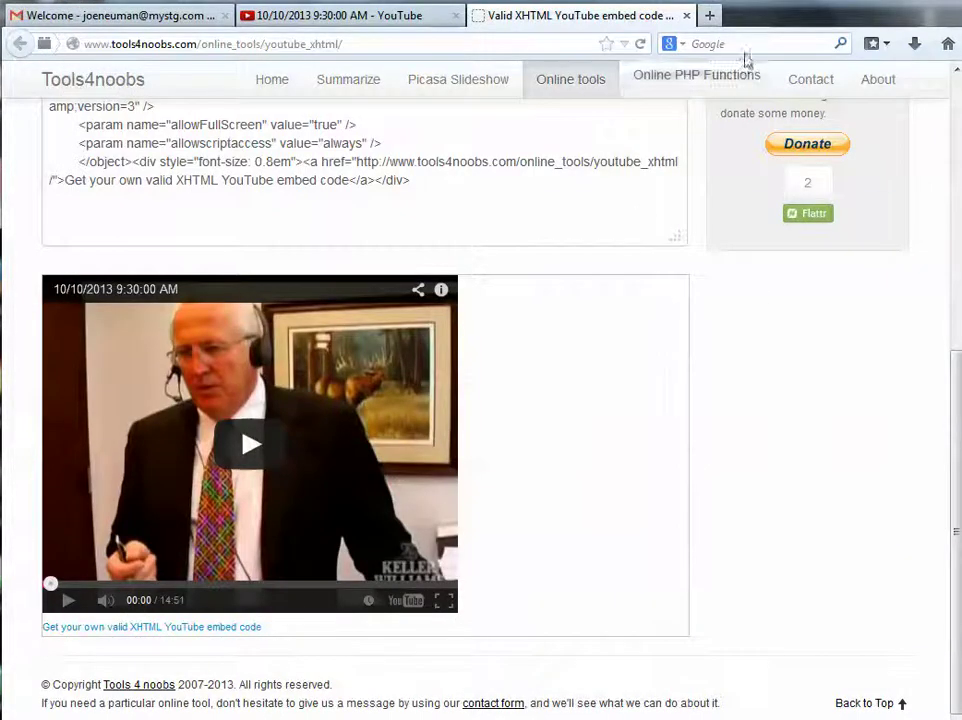
# Upload 1111.jpg from Pictures to tinypic.com and select its direct link.
pyautogui.click(712, 16)
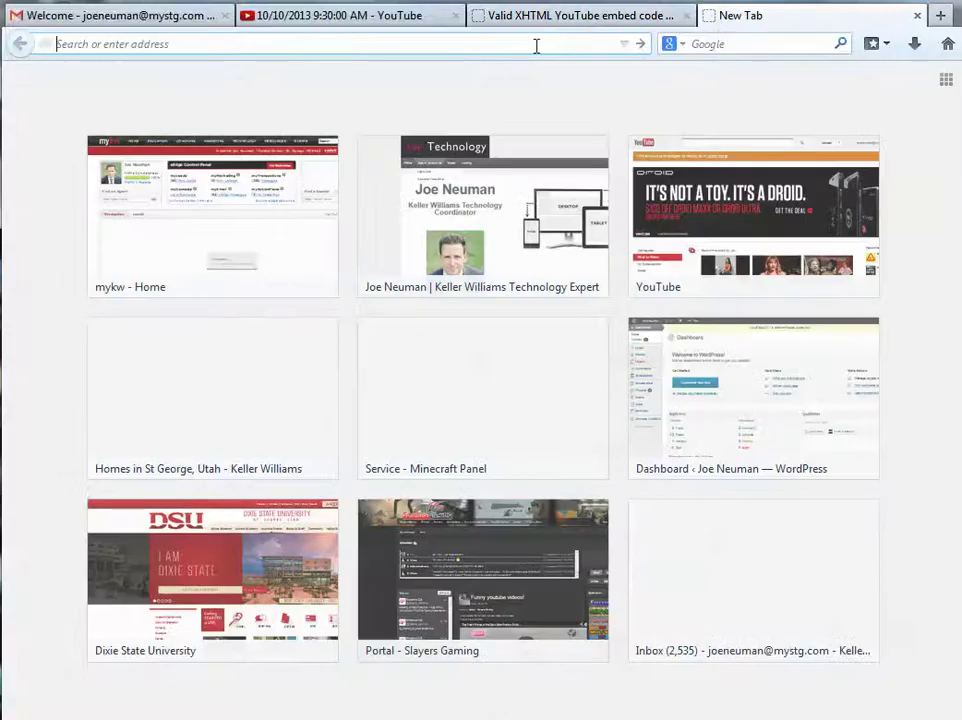
pyautogui.write('tinypic.com/')
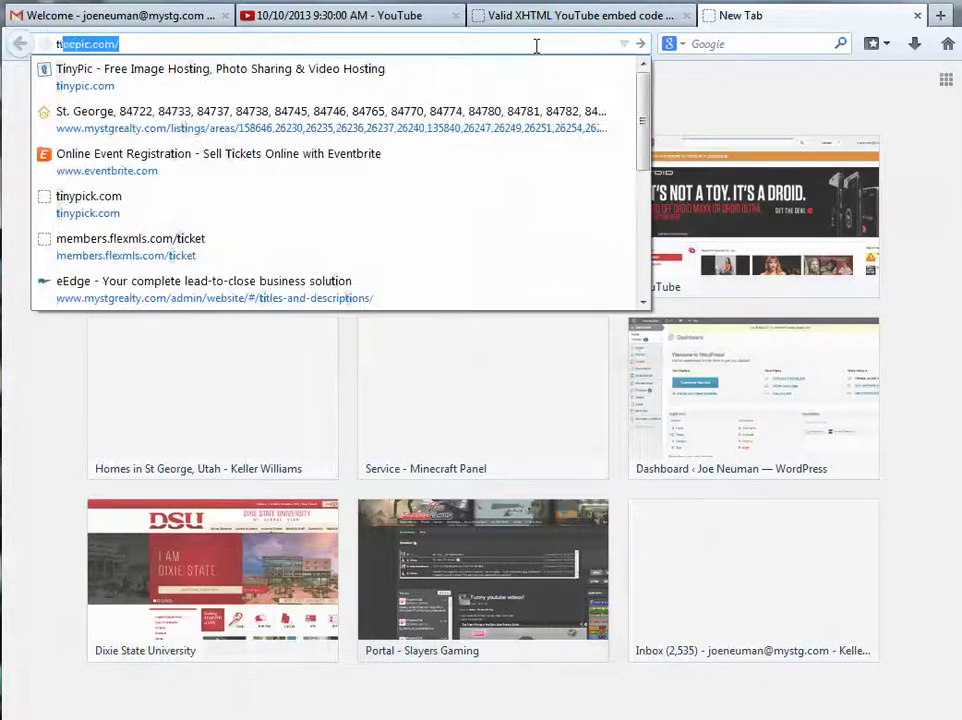
pyautogui.press('Return')
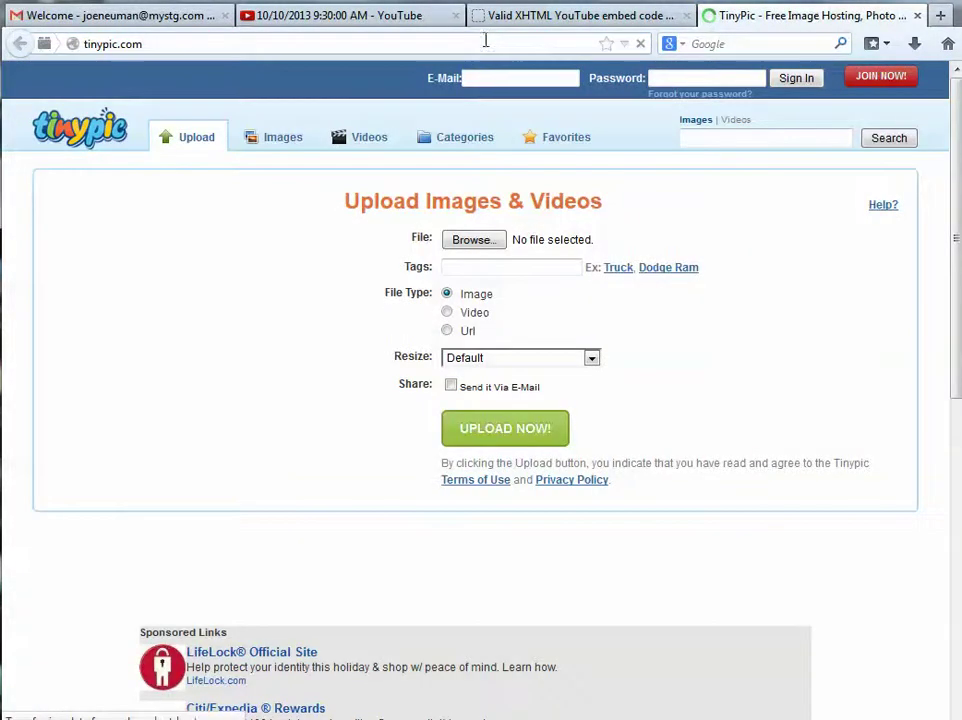
pyautogui.click(477, 243)
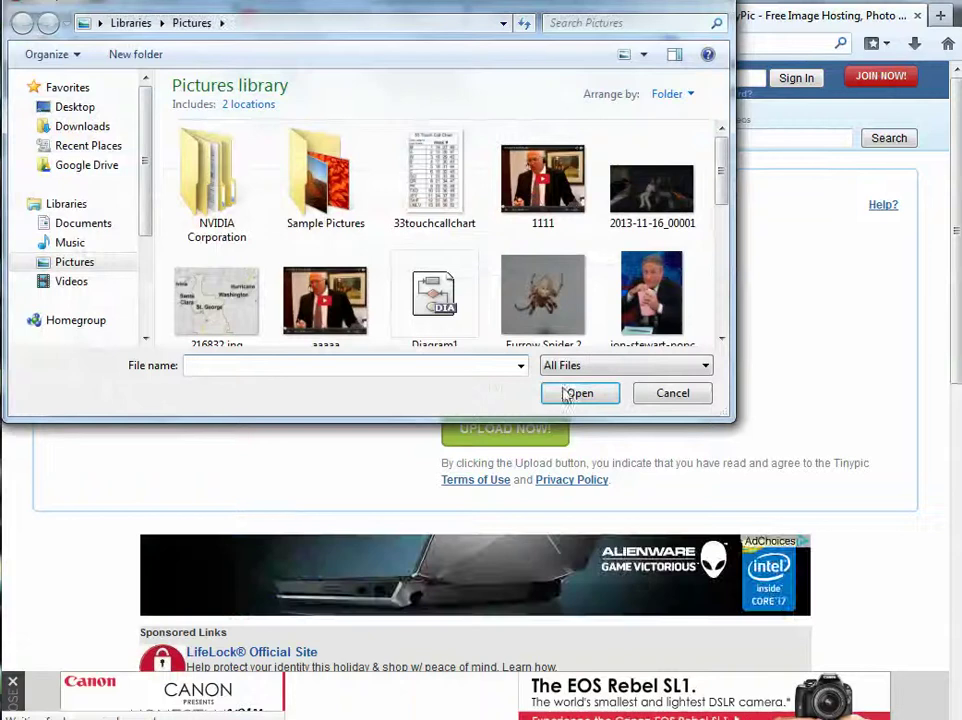
pyautogui.click(542, 182)
pyautogui.click(565, 392)
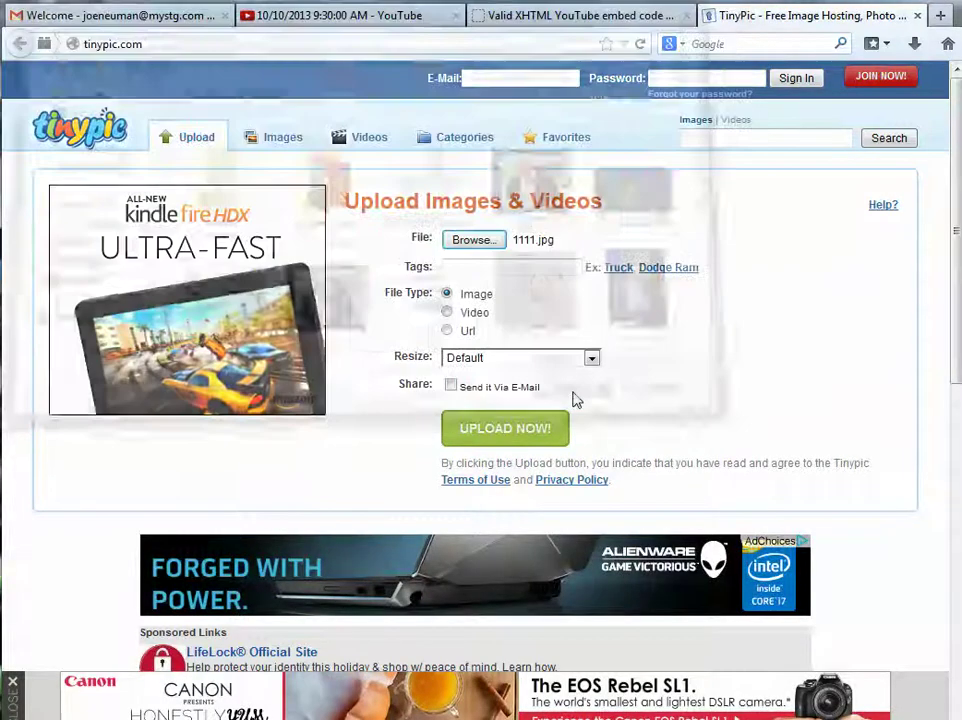
pyautogui.click(504, 429)
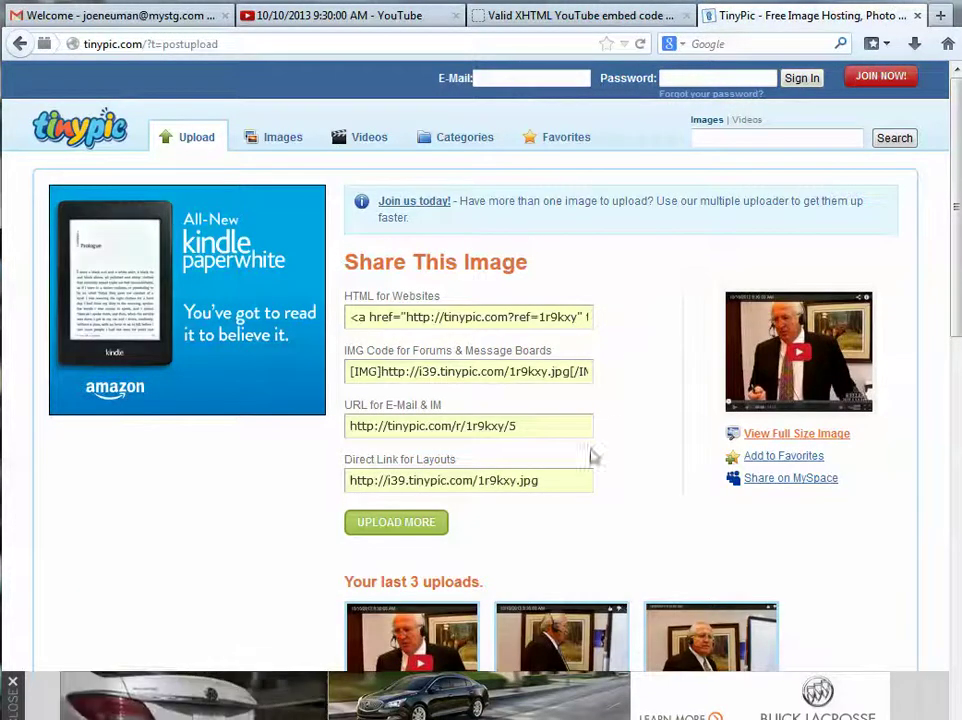
pyautogui.click(543, 480)
pyautogui.hotkey('ctrl', 'c')
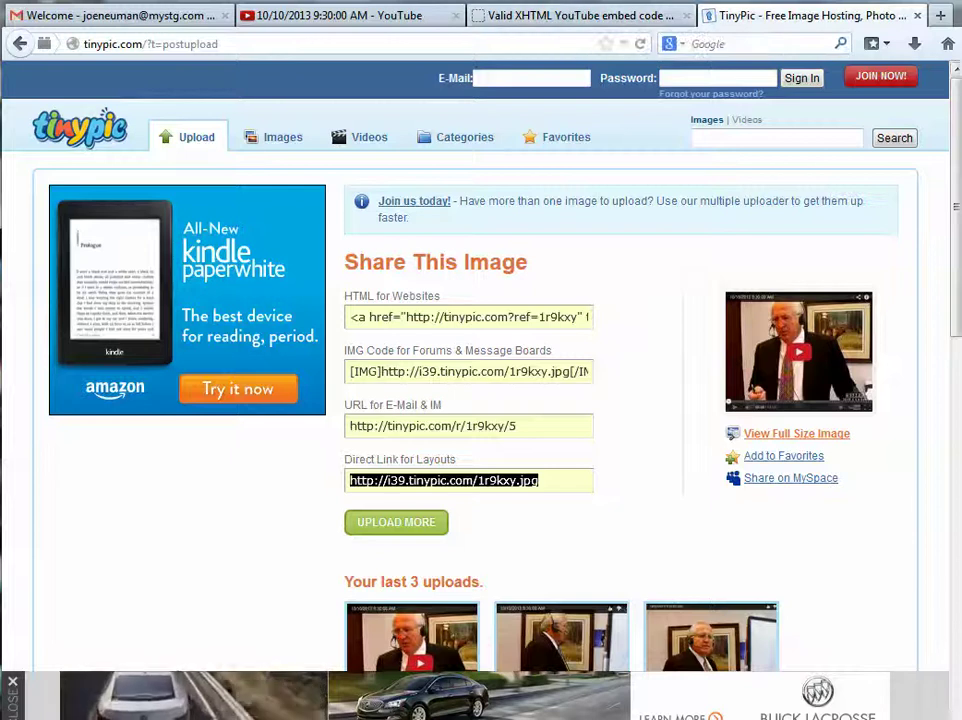
pyautogui.hotkey('alt', 'Tab')
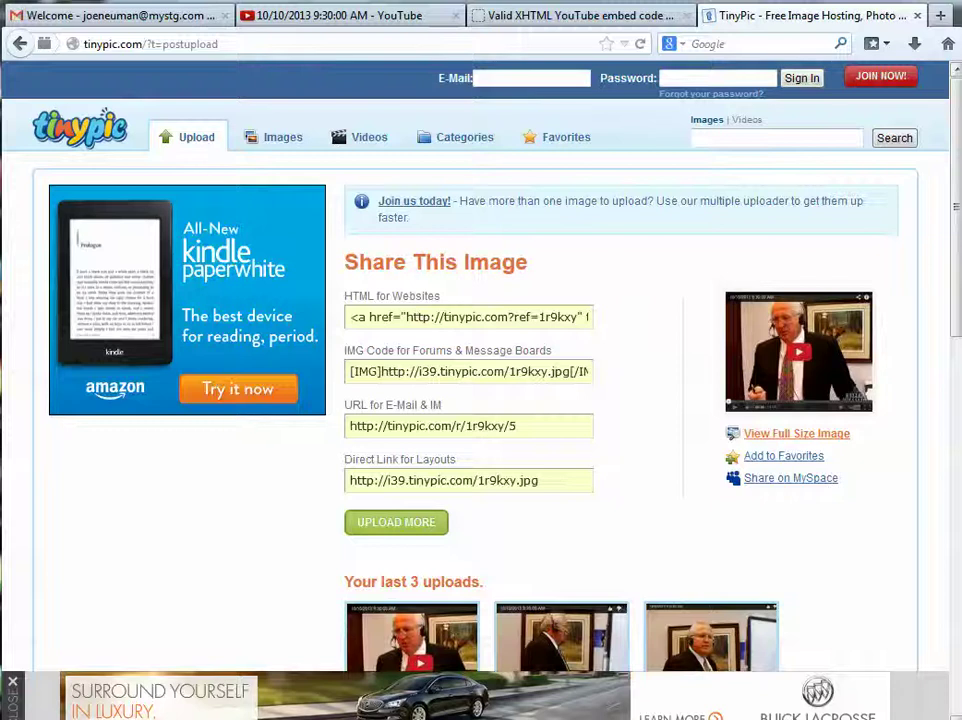
pyautogui.click(940, 15)
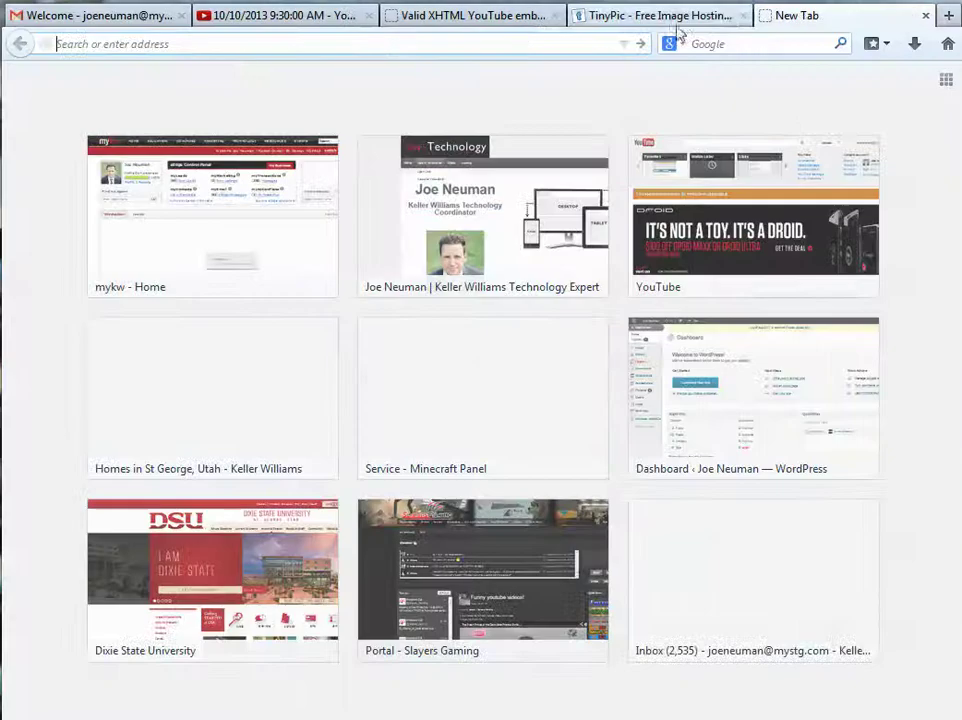
# Load htmleditor.in and delete the editor's sample text.
pyautogui.write('http://htmleditor.in/index.html')
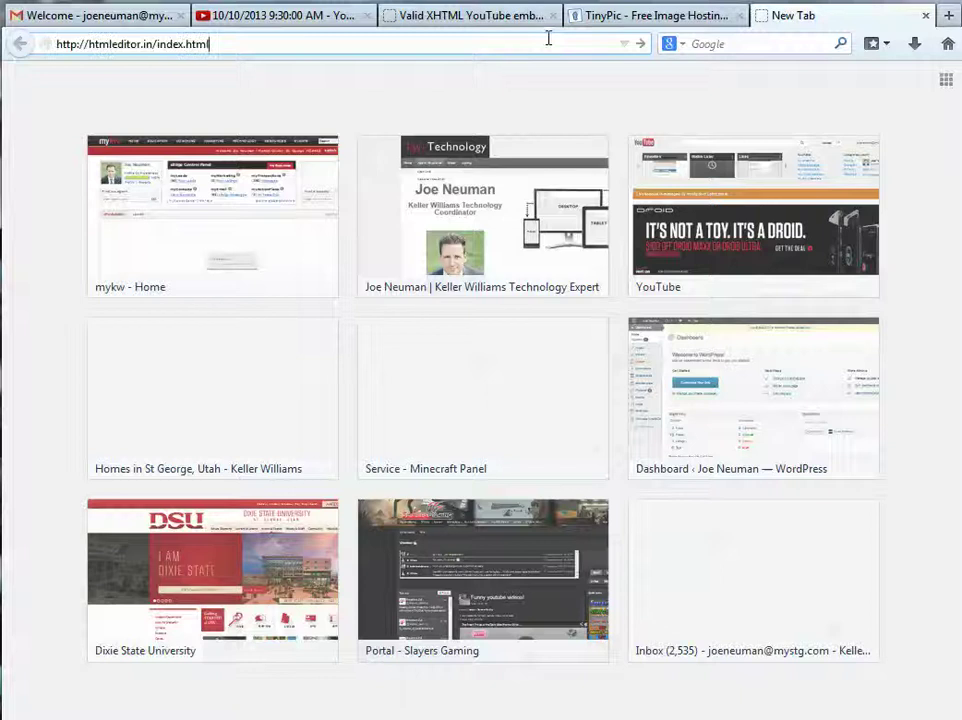
pyautogui.press('Return')
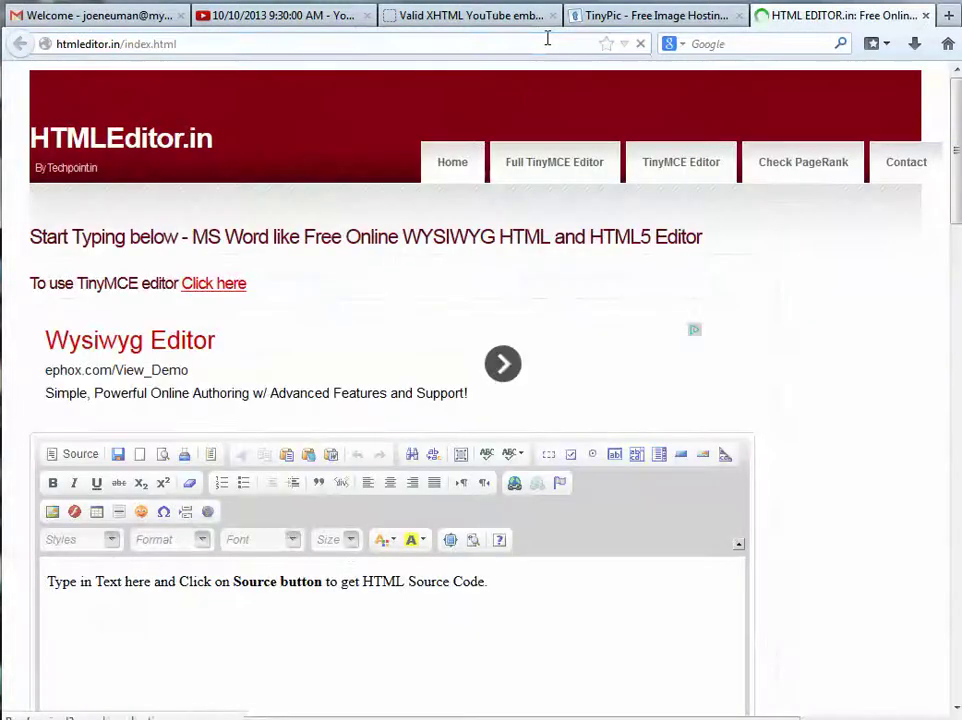
pyautogui.scroll(-4, 694, 475)
pyautogui.moveTo(511, 369); pyautogui.dragTo(52, 387)
pyautogui.press('Delete')
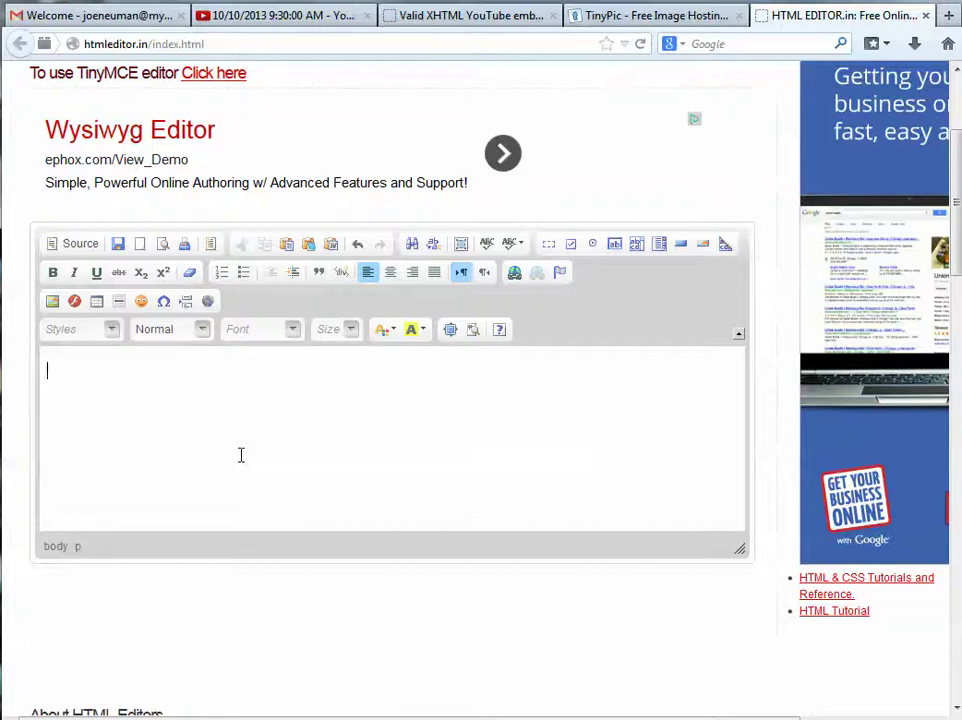
# Start inserting an image and select TinyPic's direct image link.
pyautogui.click(53, 302)
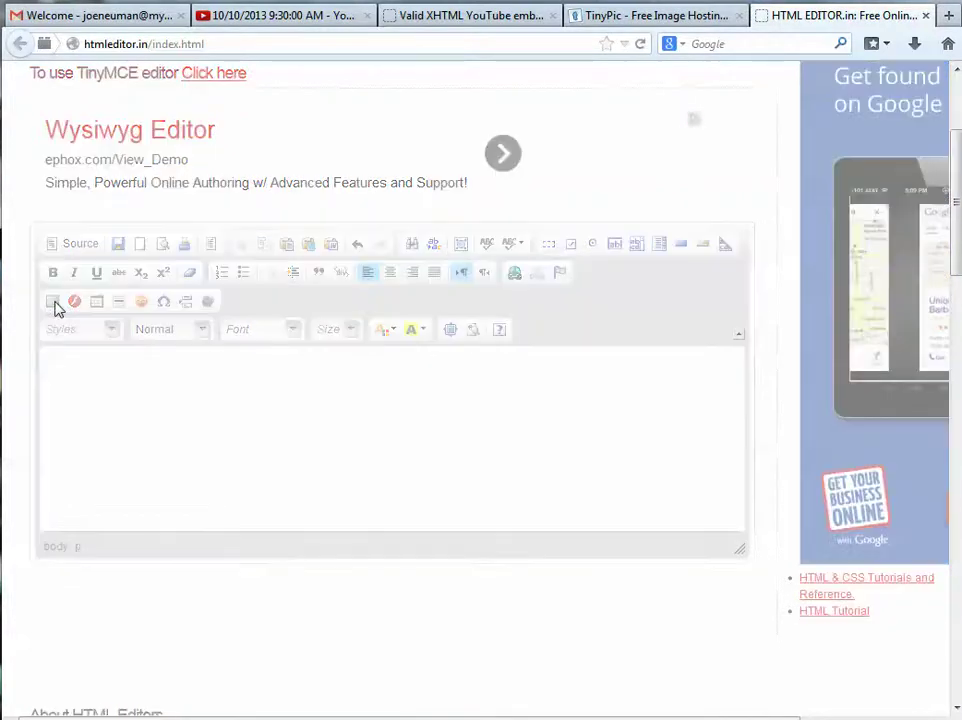
pyautogui.click(642, 17)
pyautogui.moveTo(549, 481); pyautogui.dragTo(360, 500)
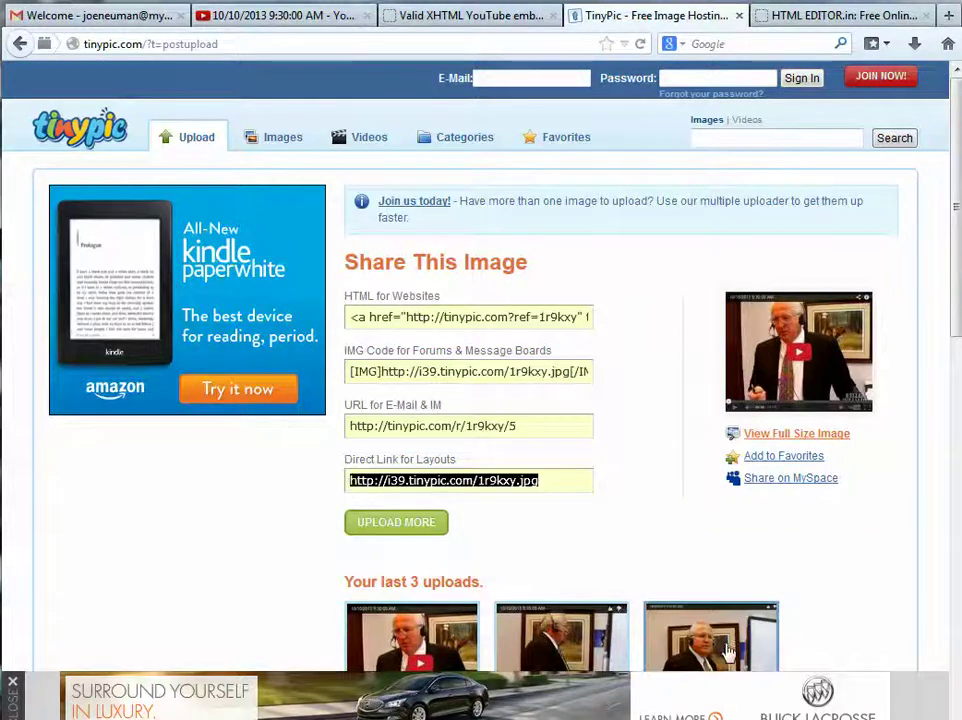
# Insert the TinyPic image from its direct link at 450 × 367 with alternative text 'Play'.
pyautogui.click(828, 17)
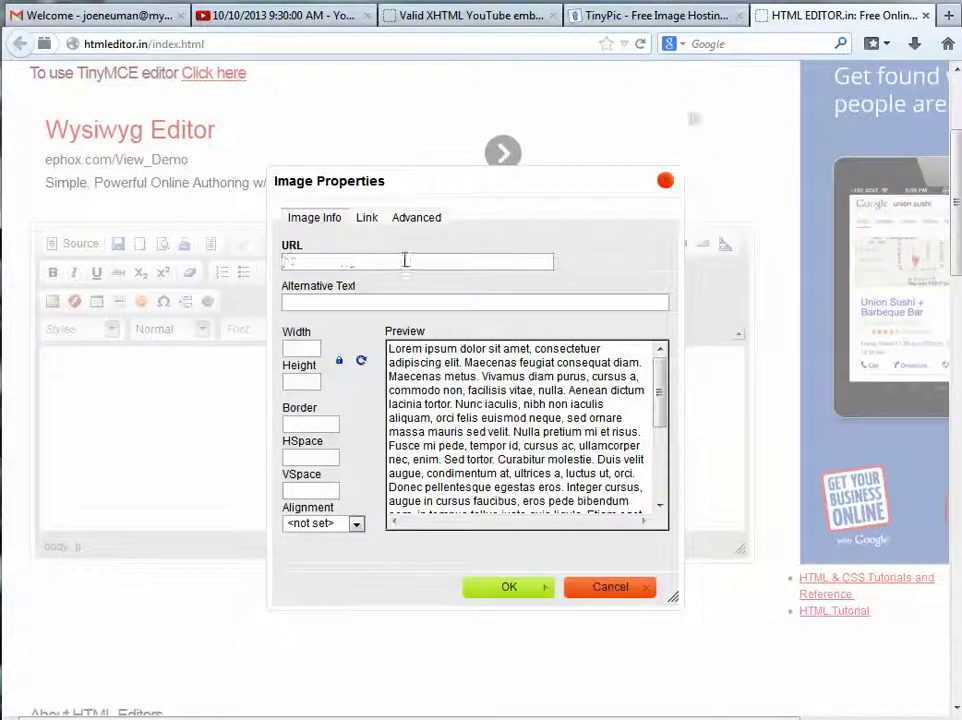
pyautogui.hotkey('ctrl', 'v')
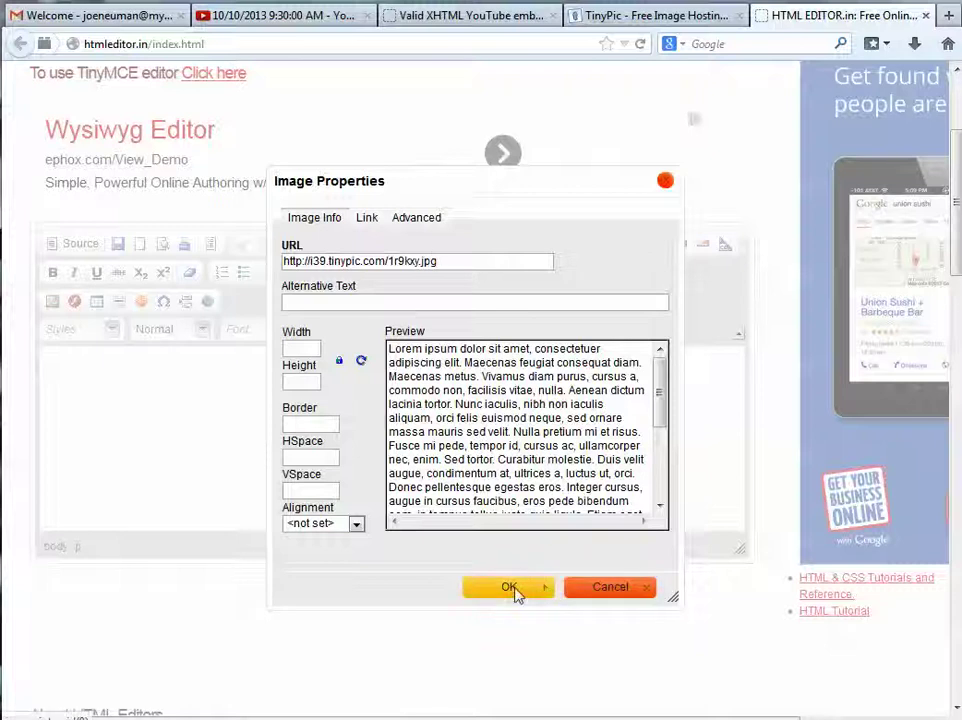
pyautogui.click(382, 302)
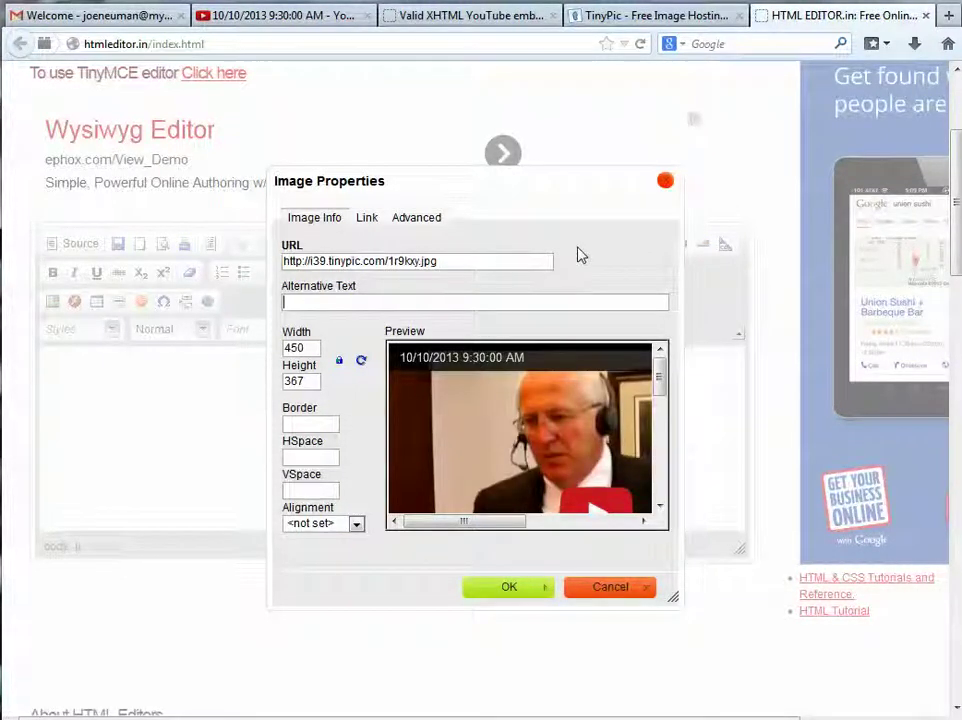
pyautogui.write('Play Video')
pyautogui.click(512, 588)
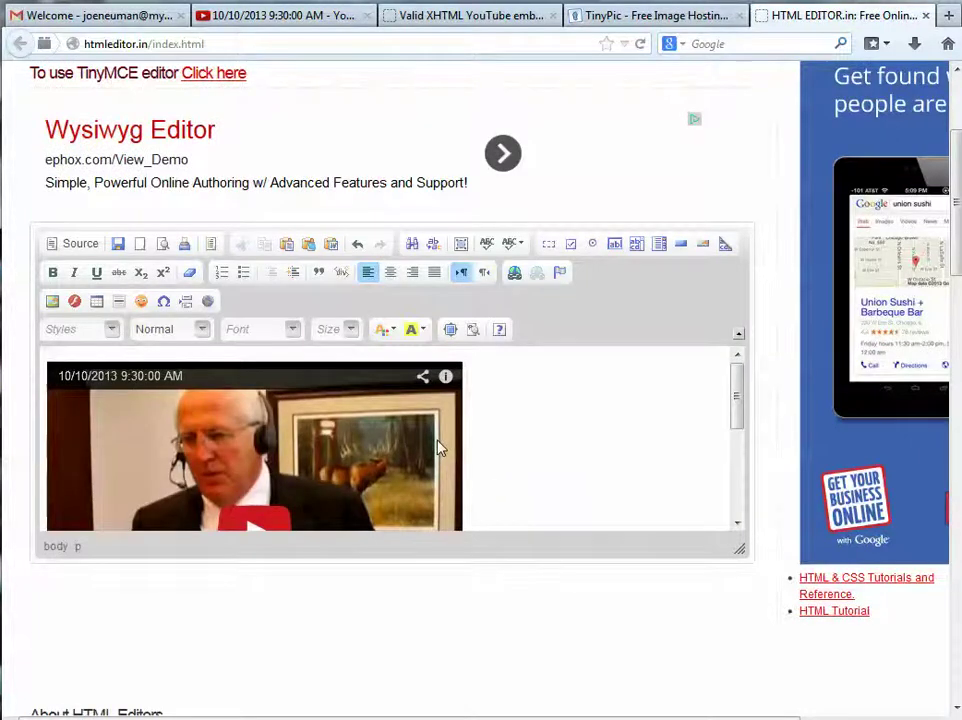
pyautogui.click(437, 448)
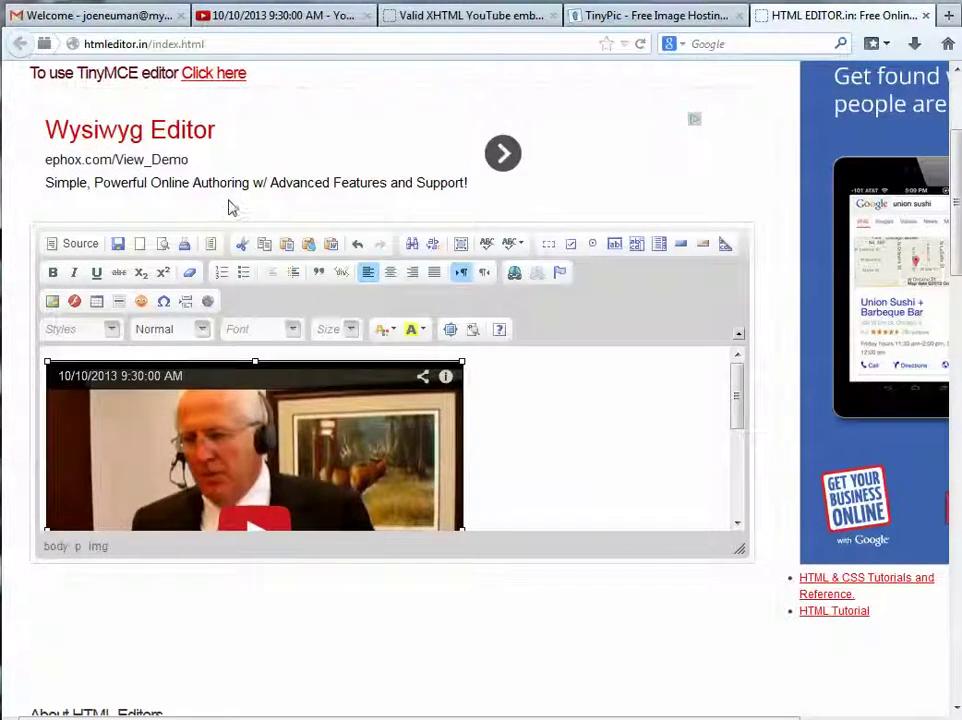
pyautogui.click(514, 274)
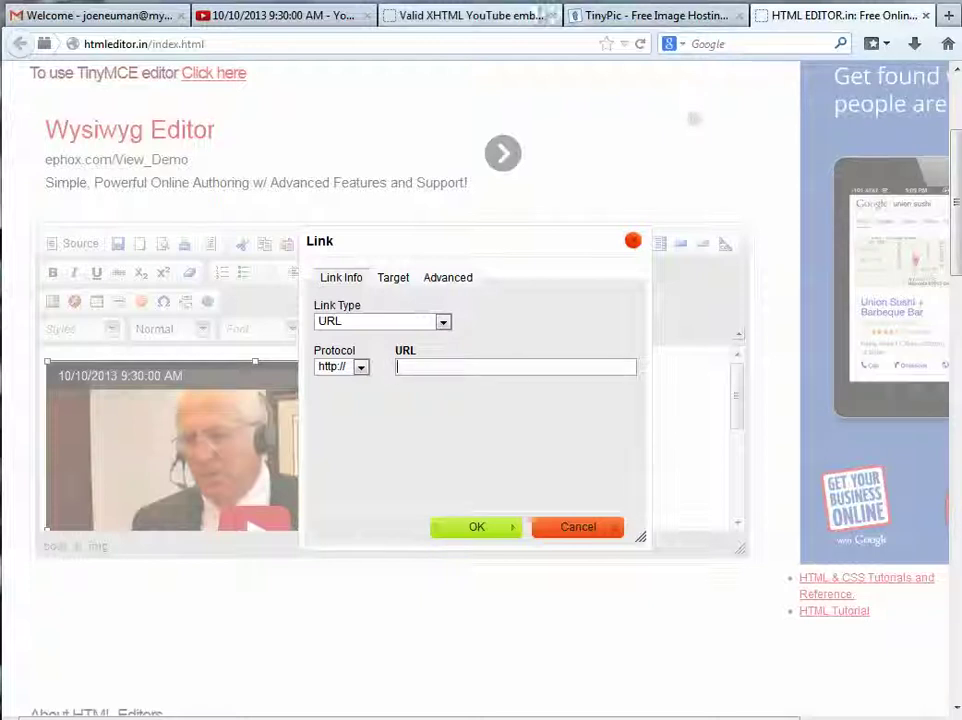
pyautogui.click(309, 20)
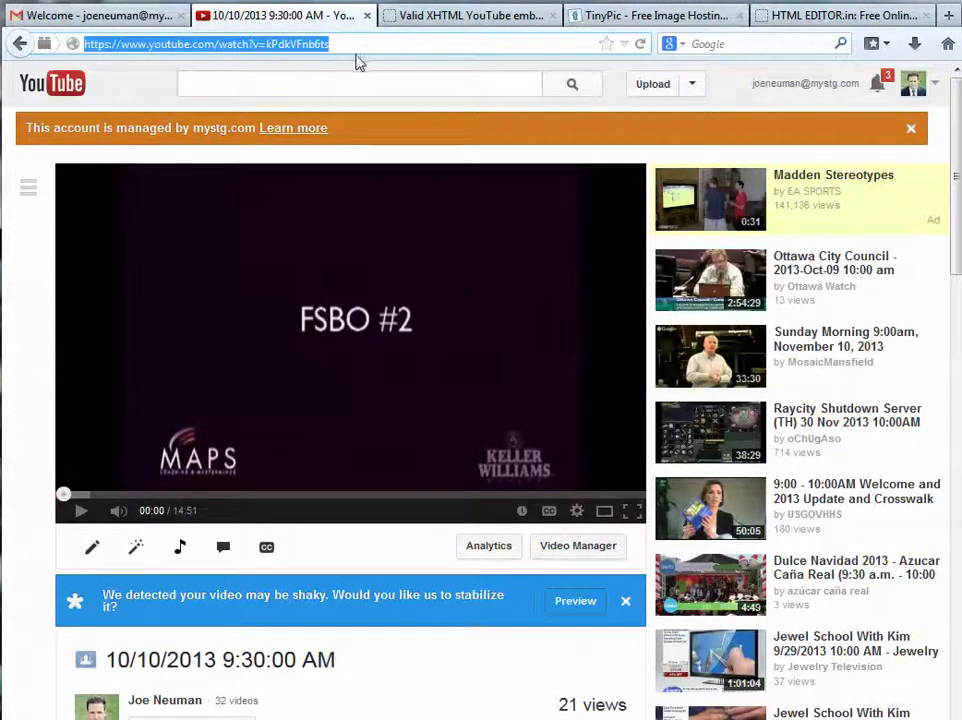
pyautogui.click(790, 22)
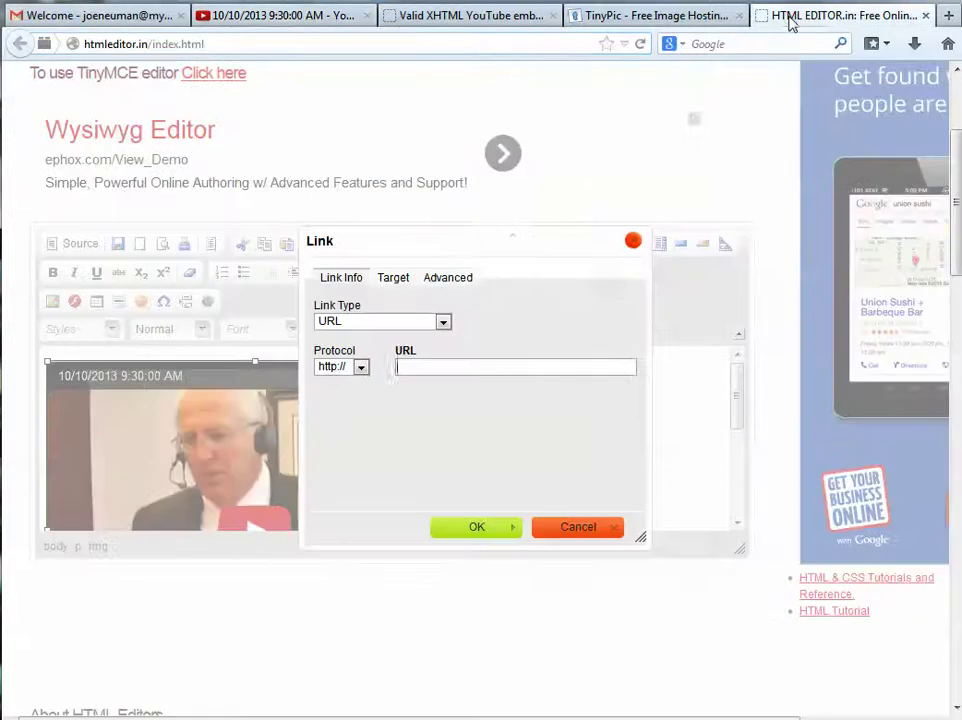
pyautogui.write('www.youtube.com/watch?v=kPdkVFnb6ts')
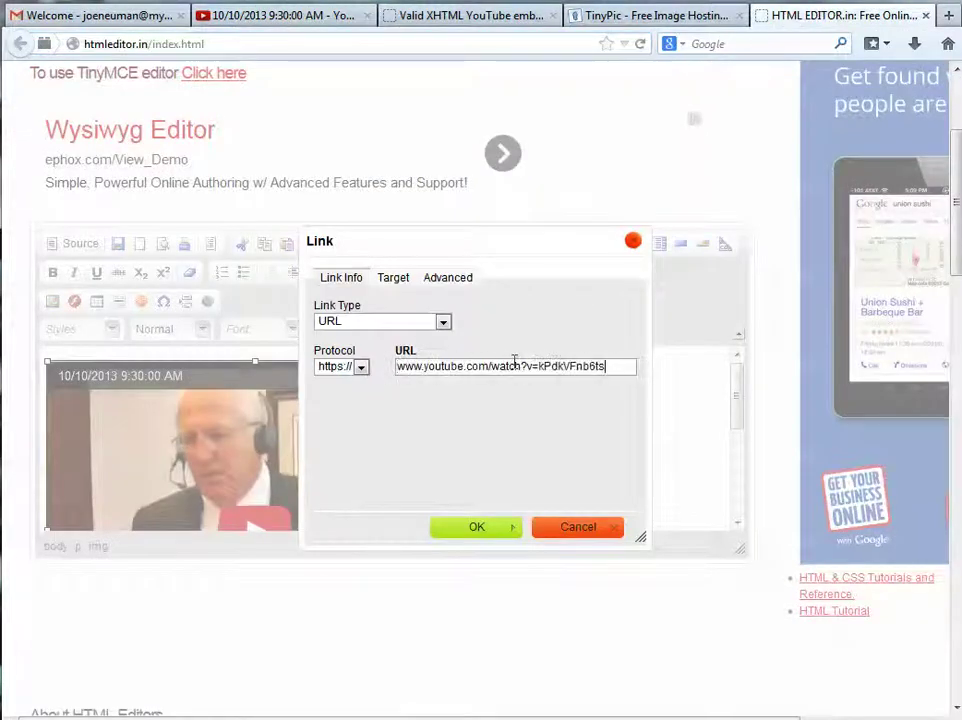
pyautogui.click(477, 528)
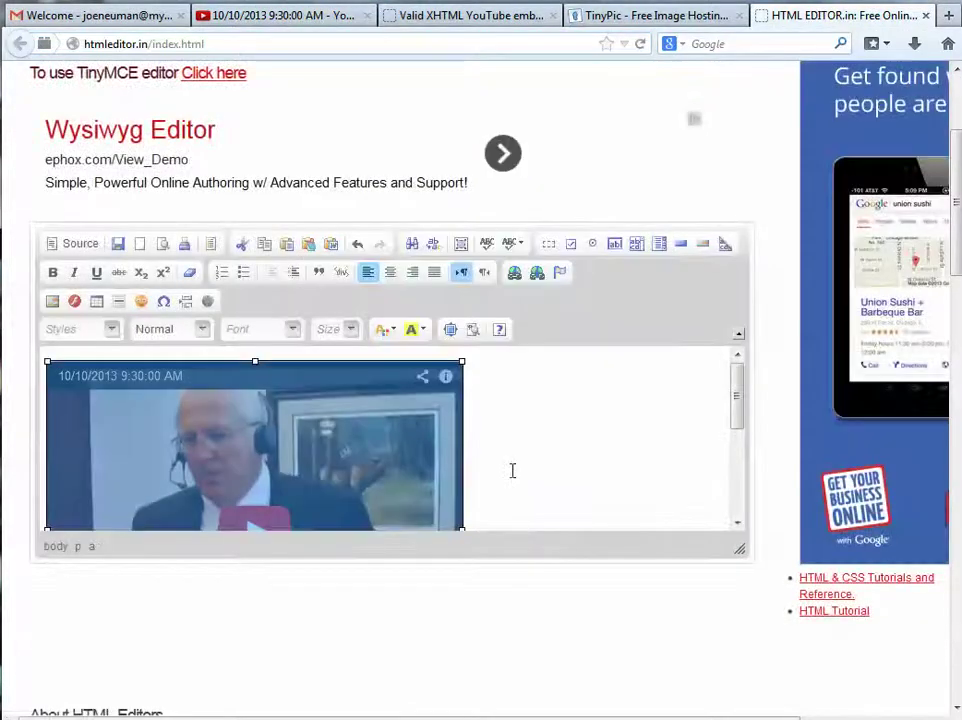
pyautogui.click(560, 441)
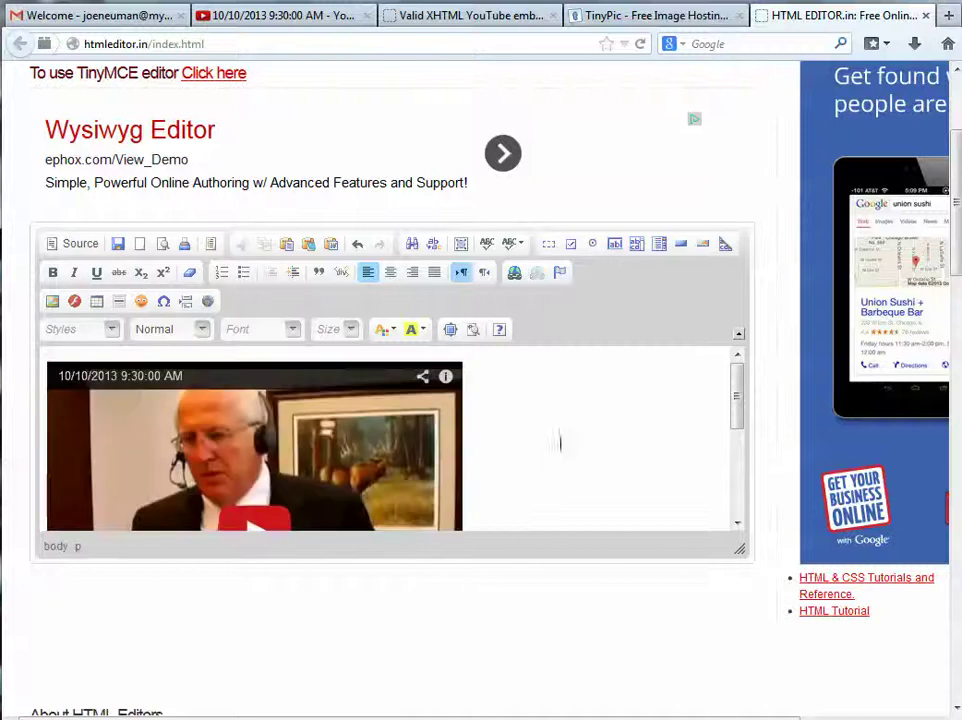
# Copy the linked player image, dismiss the copy security alert, and return to the Gmail draft.
pyautogui.click(343, 416)
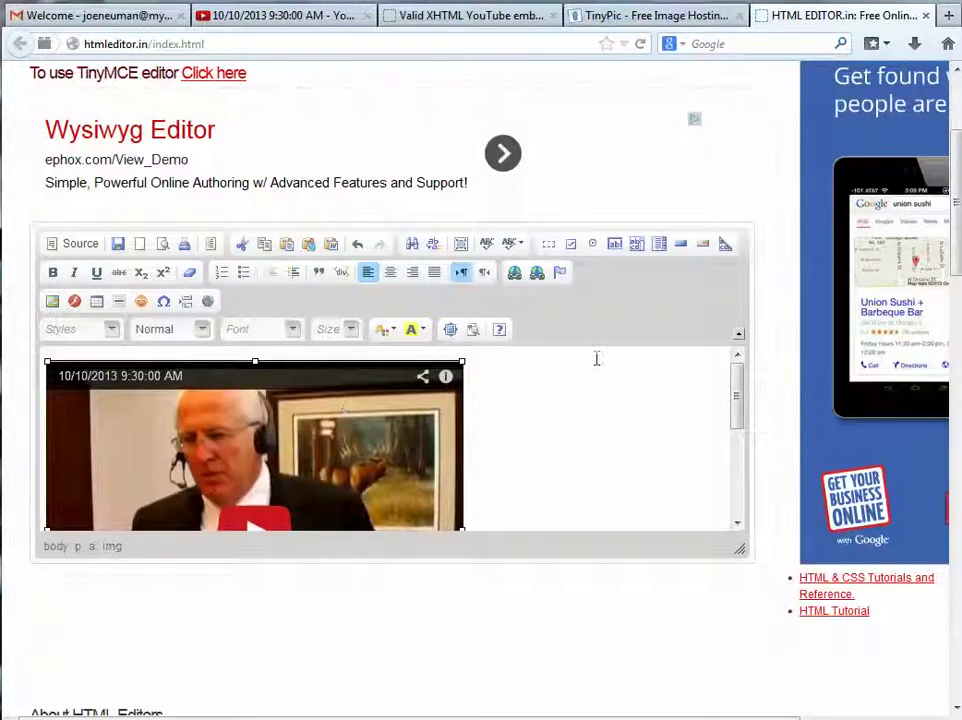
pyautogui.rightClick(358, 407)
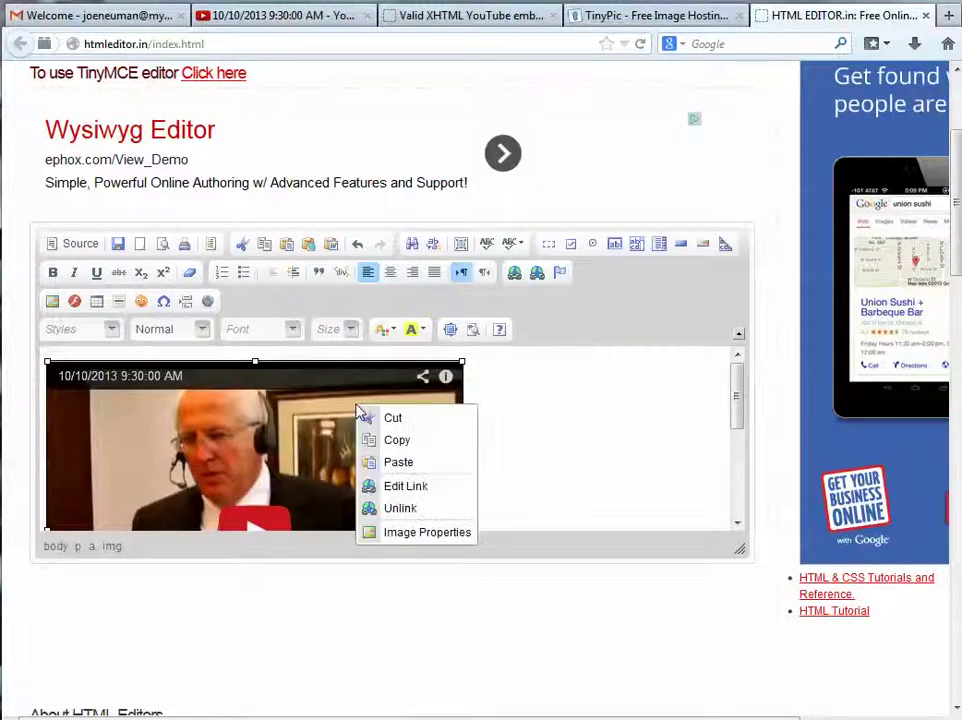
pyautogui.click(402, 444)
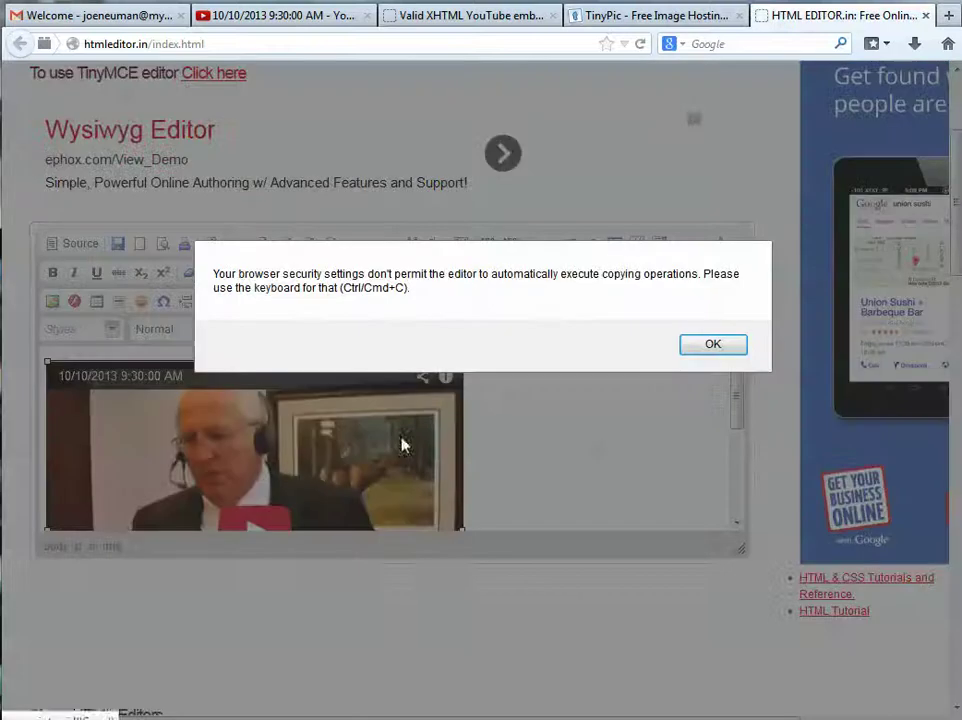
pyautogui.click(711, 345)
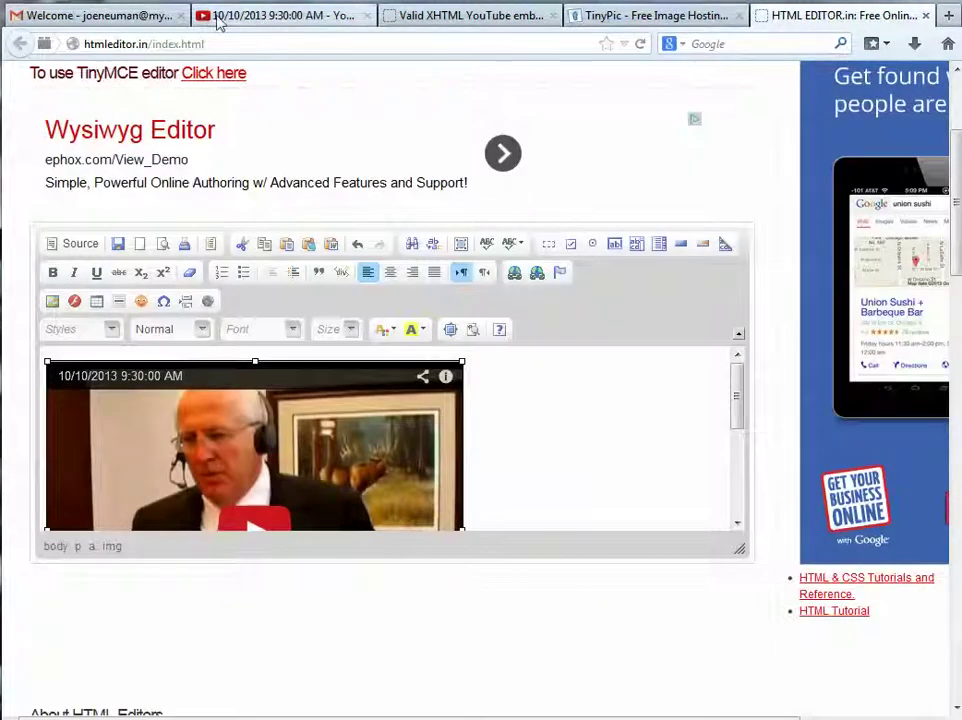
pyautogui.click(141, 18)
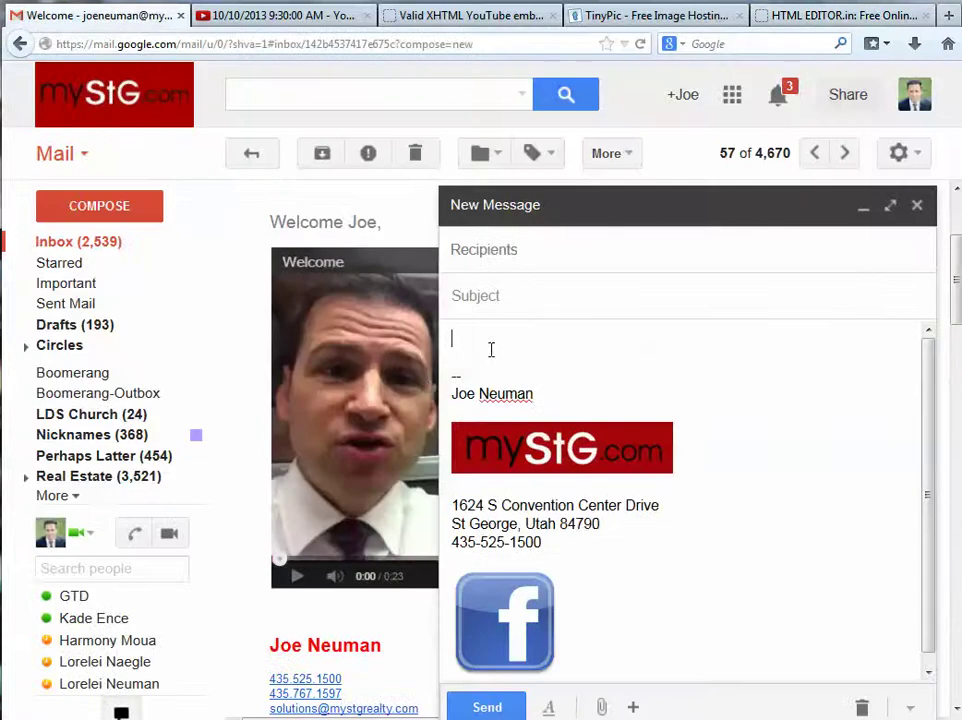